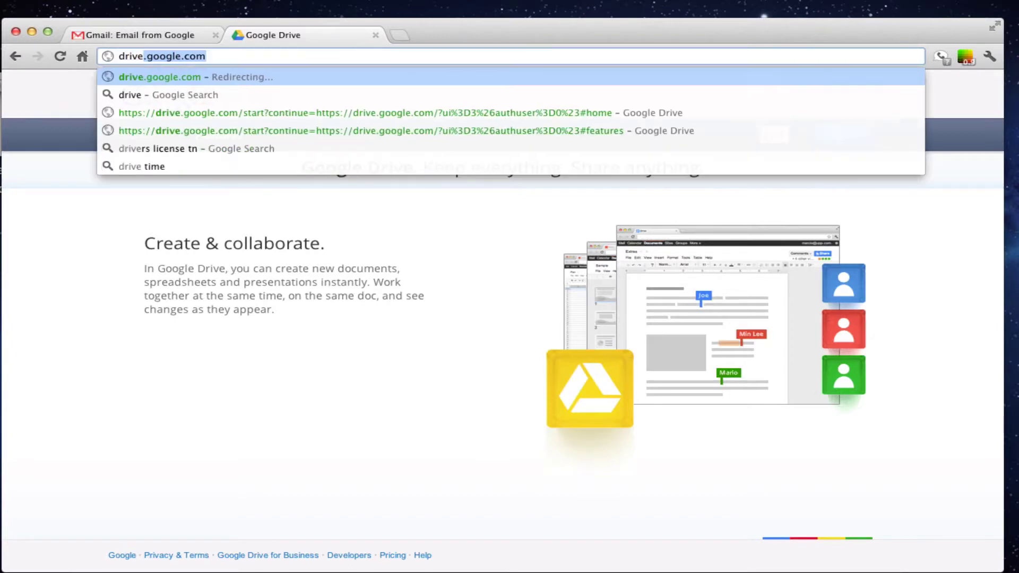
# Load drive.google.com in the browser to reach the Google Drive home page.
pyautogui.press('Return')
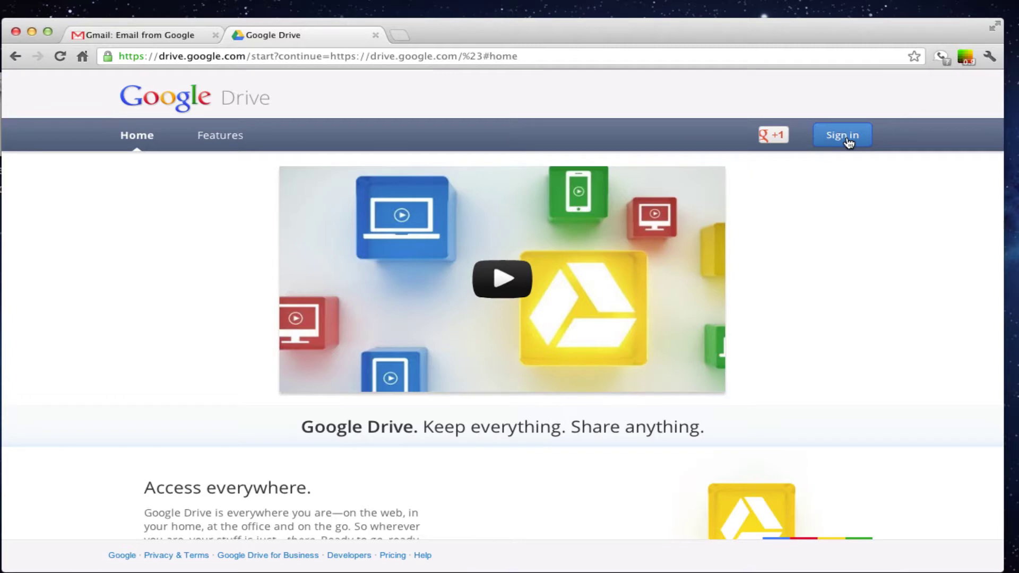
# Sign in to Google Drive with the work account's email address and password.
pyautogui.click(847, 137)
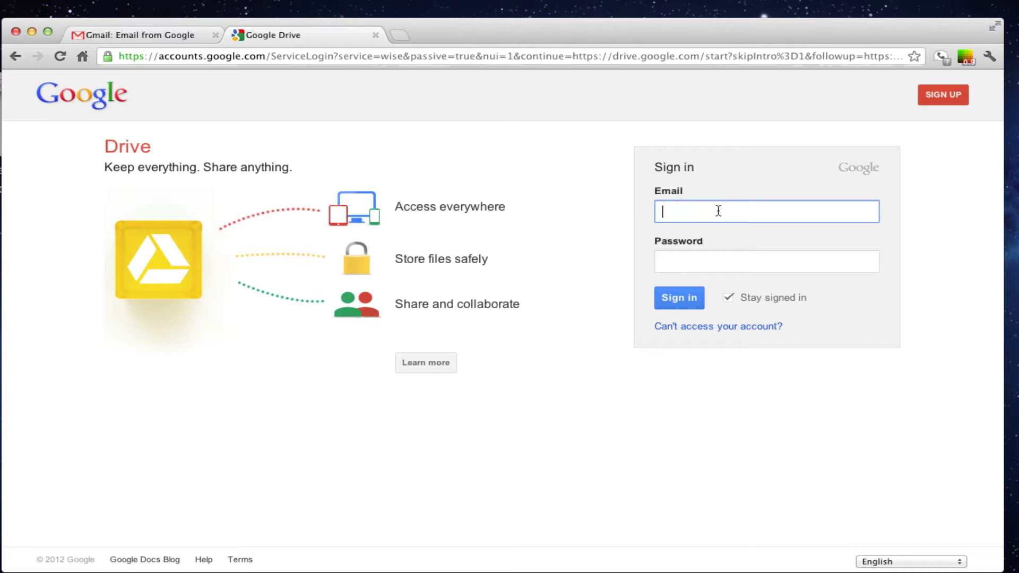
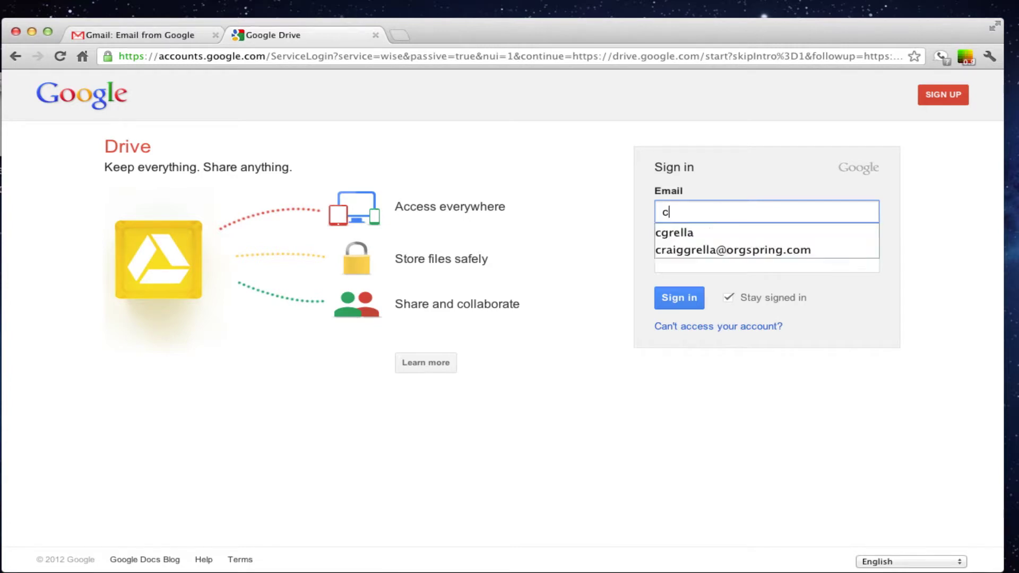
pyautogui.press('Down')
pyautogui.press('Tab')
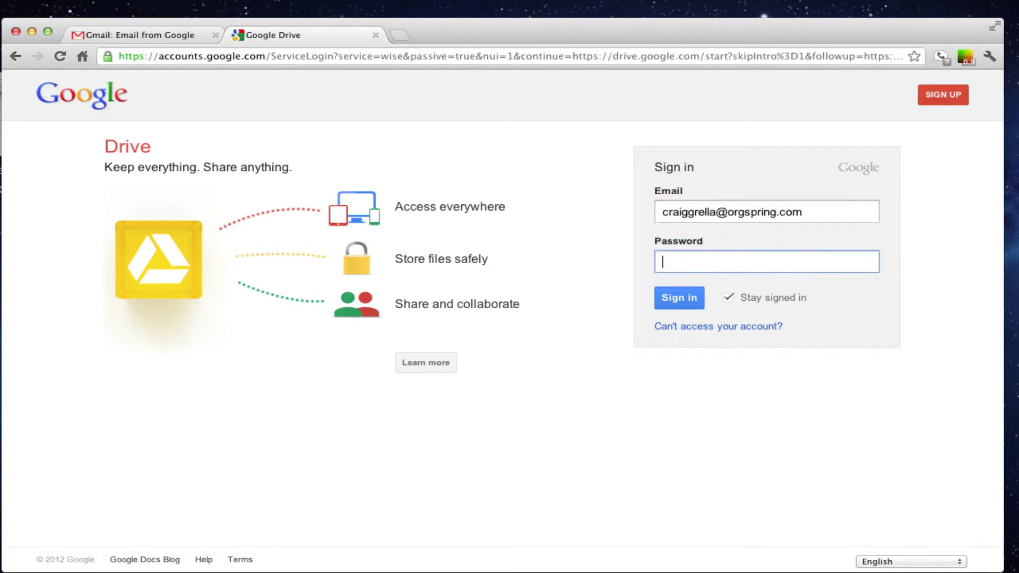
pyautogui.write('••••••••••••••')
pyautogui.click(685, 301)
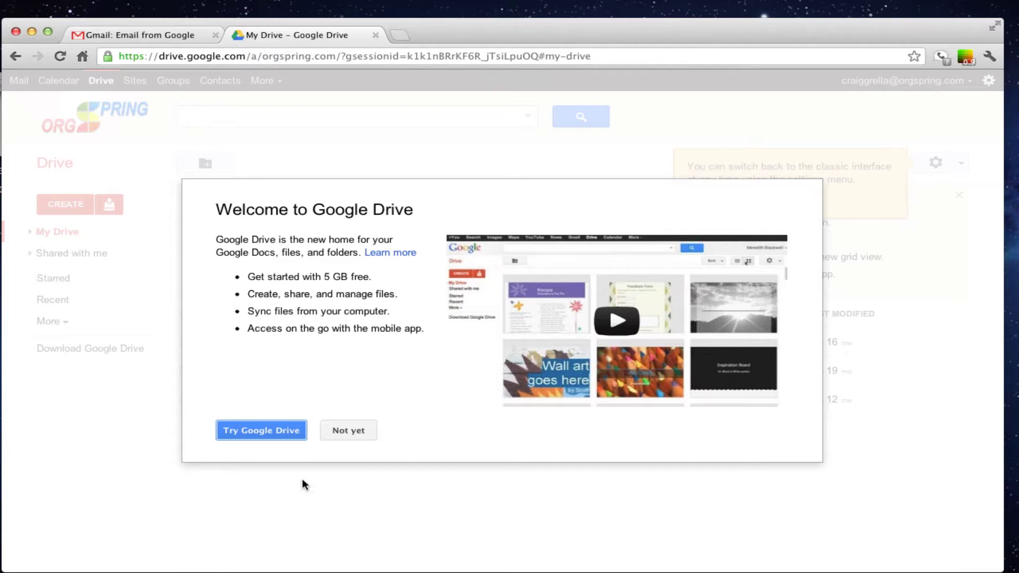
# Close the welcome dialog, dismiss the classic-interface tip, and briefly check the settings menu.
pyautogui.click(275, 428)
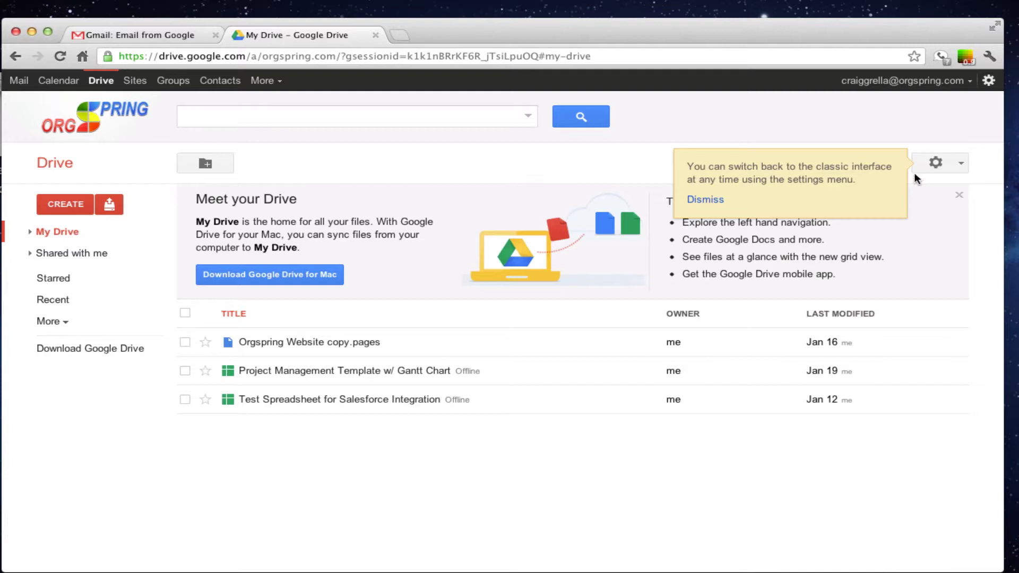
pyautogui.click(705, 199)
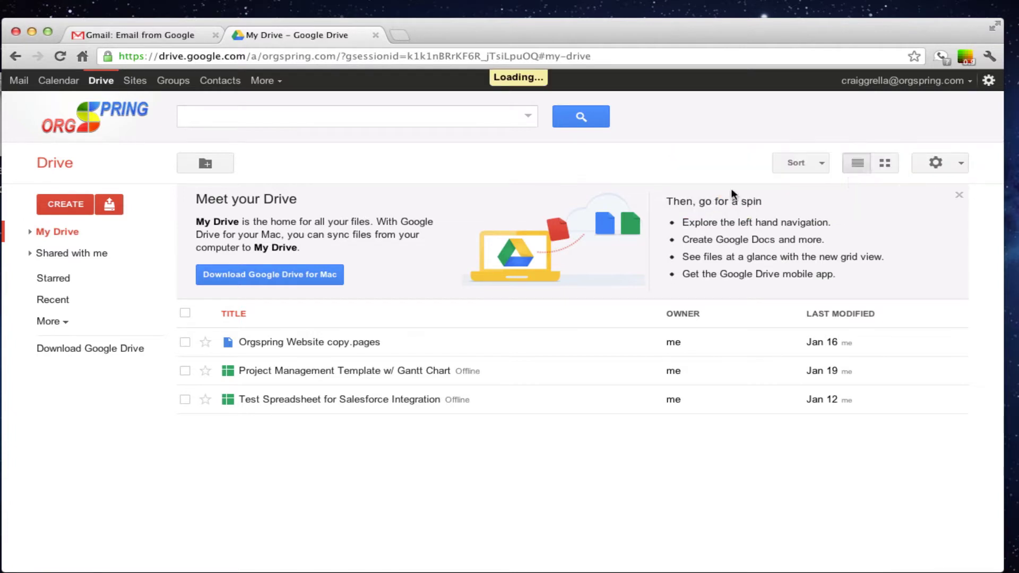
pyautogui.click(960, 165)
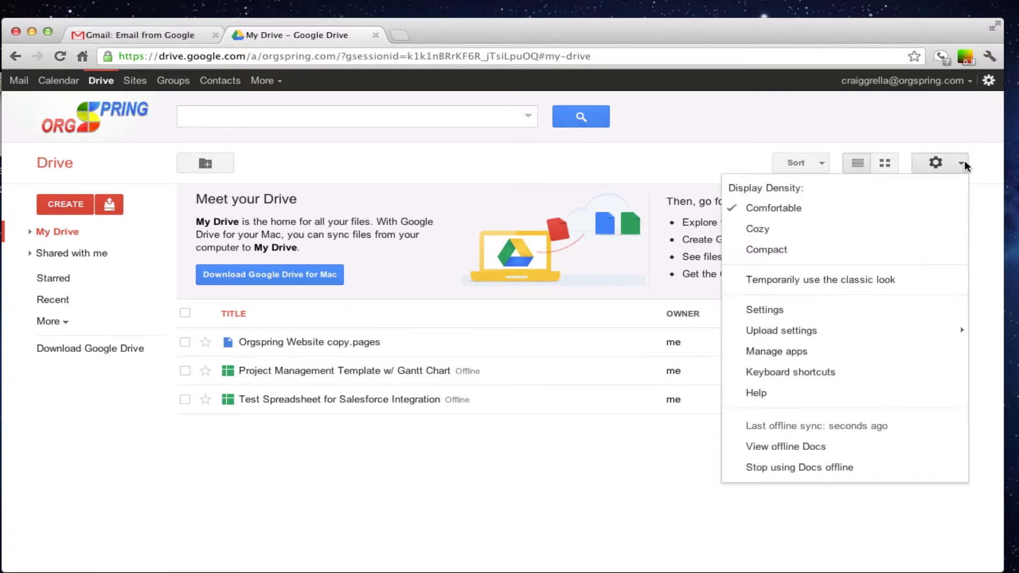
pyautogui.click(942, 124)
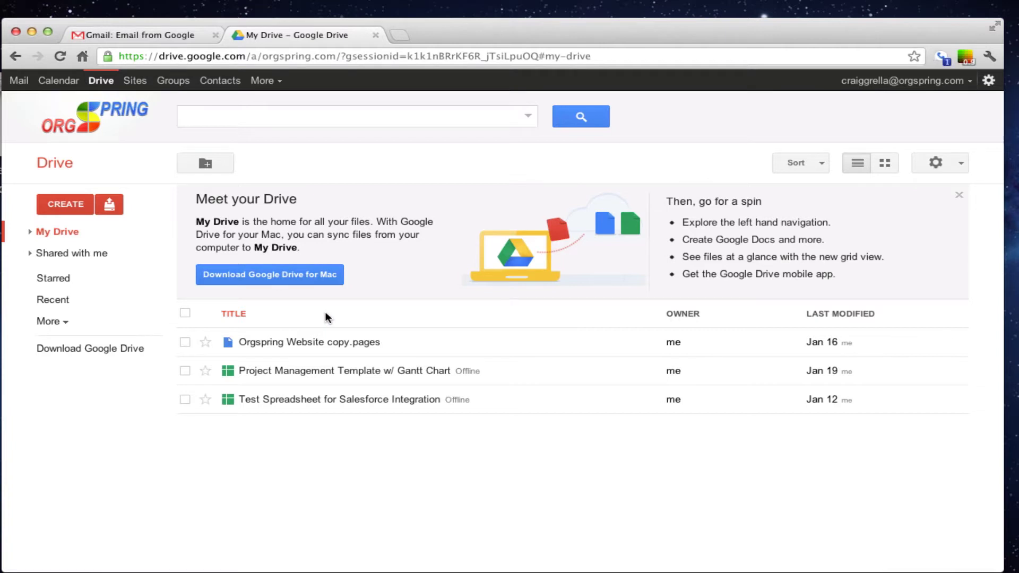
# Agree to the Drive for Mac terms and keep the downloaded installgoogledrive.dmg.
pyautogui.click(313, 274)
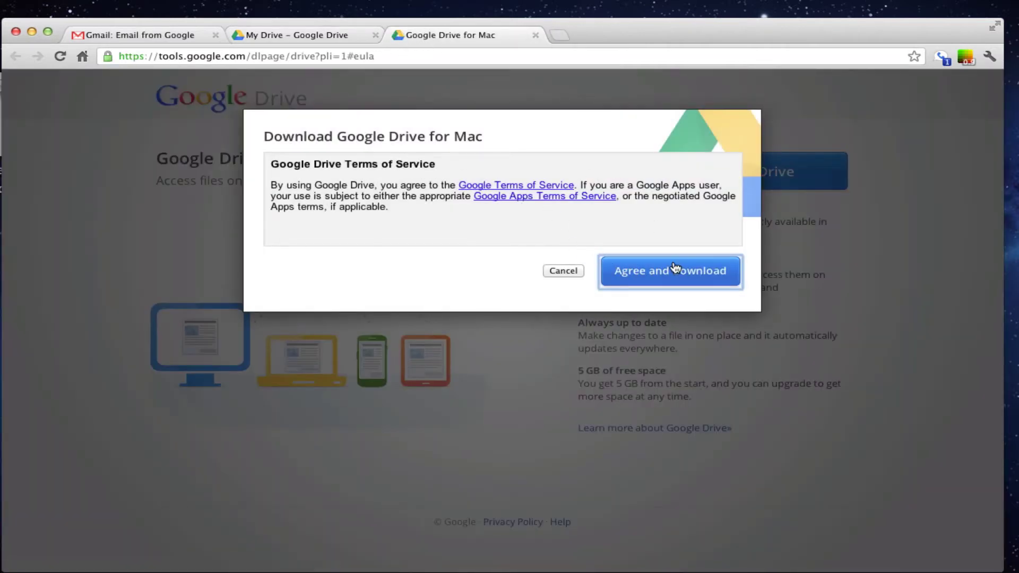
pyautogui.click(646, 272)
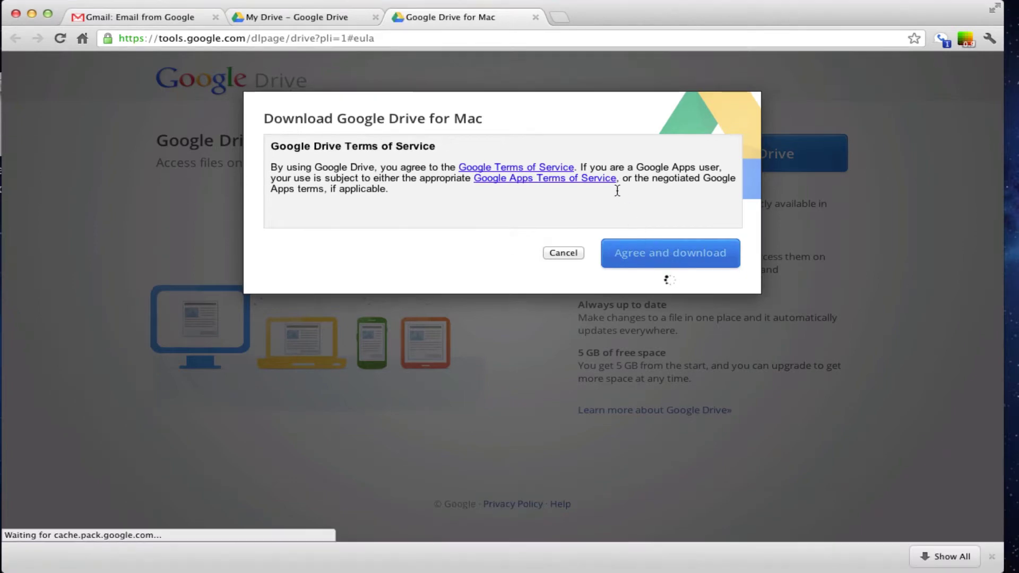
pyautogui.click(289, 555)
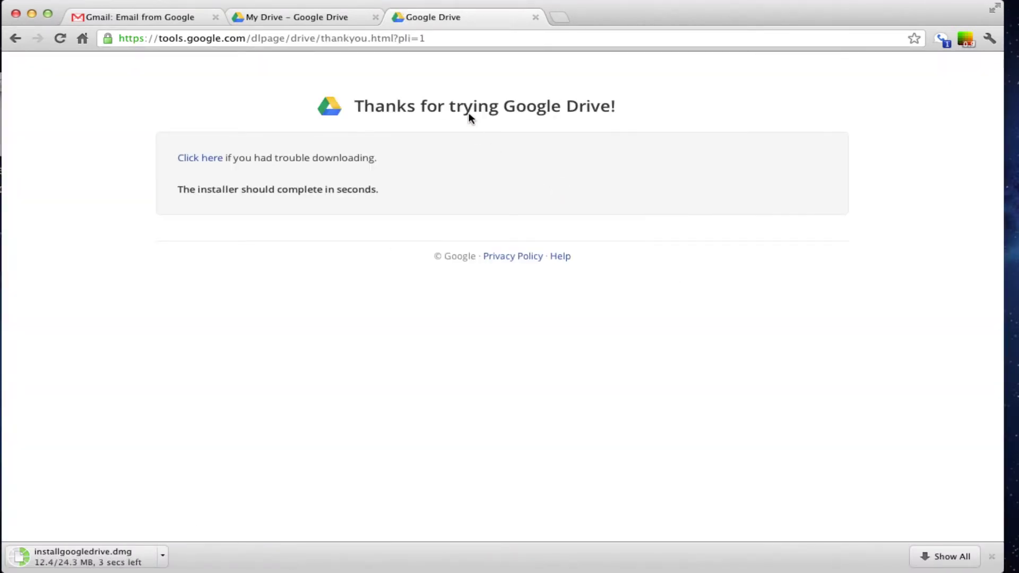
# Copy Google Drive from installgoogledrive.dmg into Applications, then close the installer window.
pyautogui.click(535, 17)
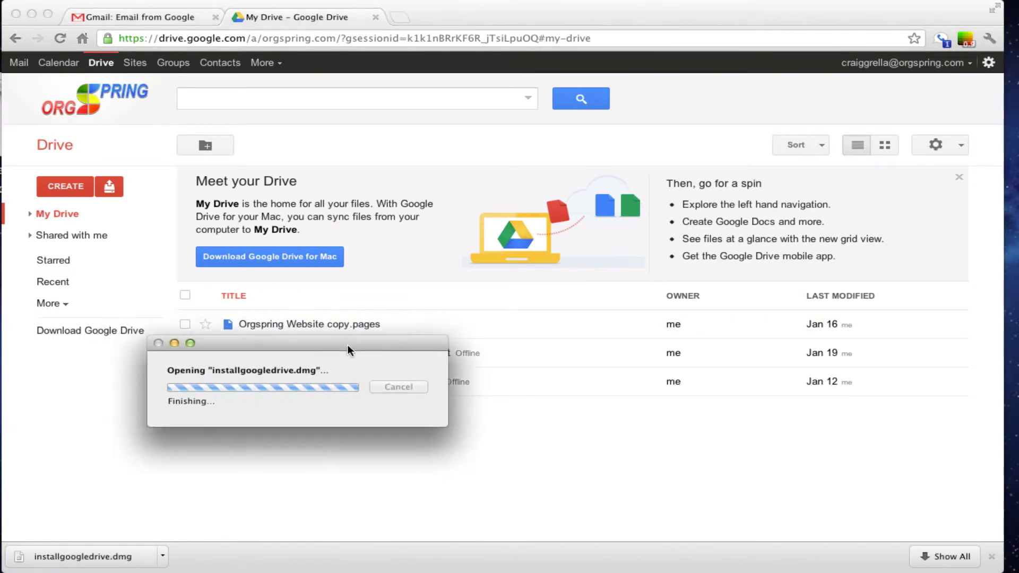
pyautogui.moveTo(347, 345); pyautogui.dragTo(569, 181)
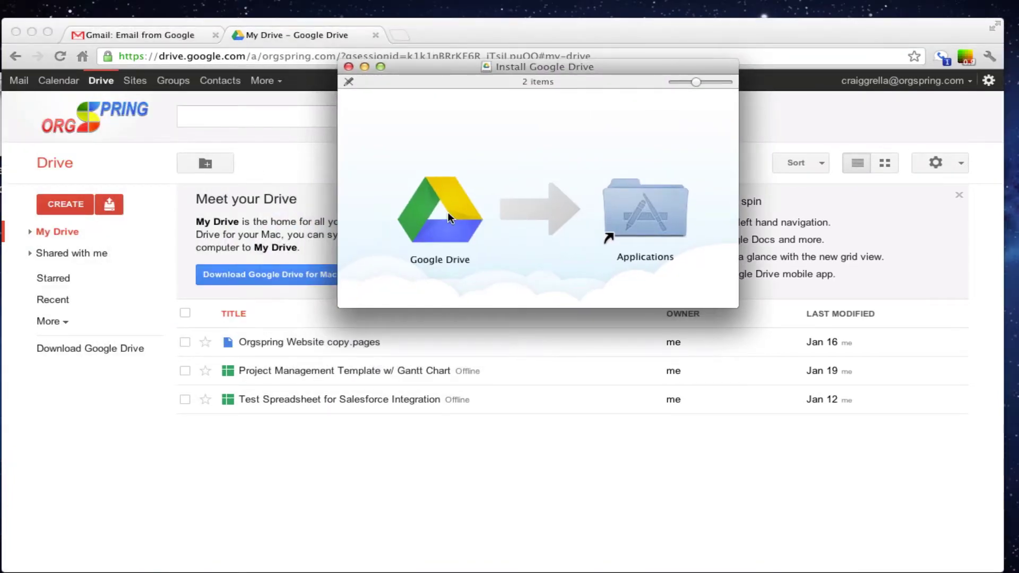
pyautogui.moveTo(448, 212); pyautogui.dragTo(654, 216)
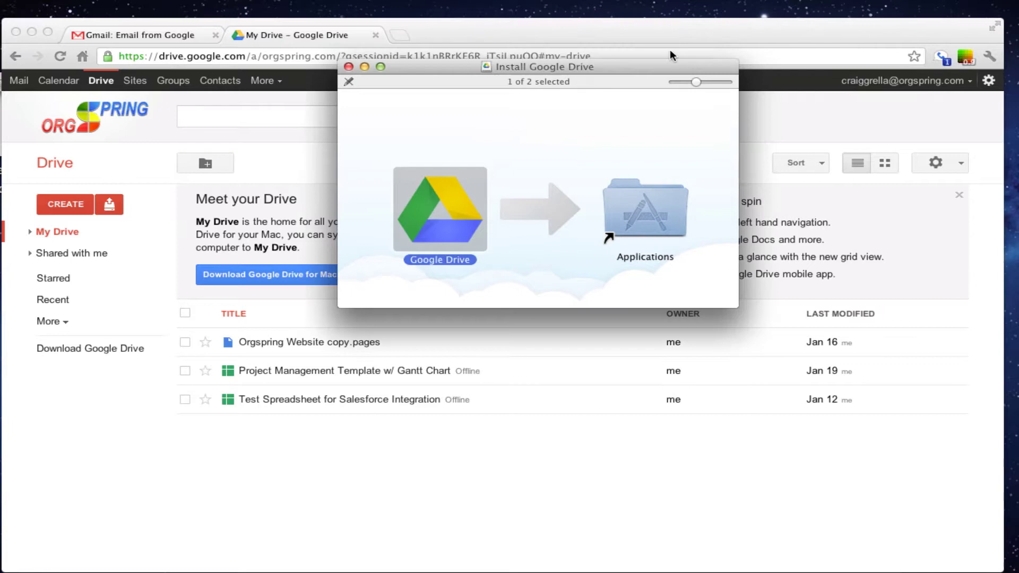
pyautogui.click(348, 67)
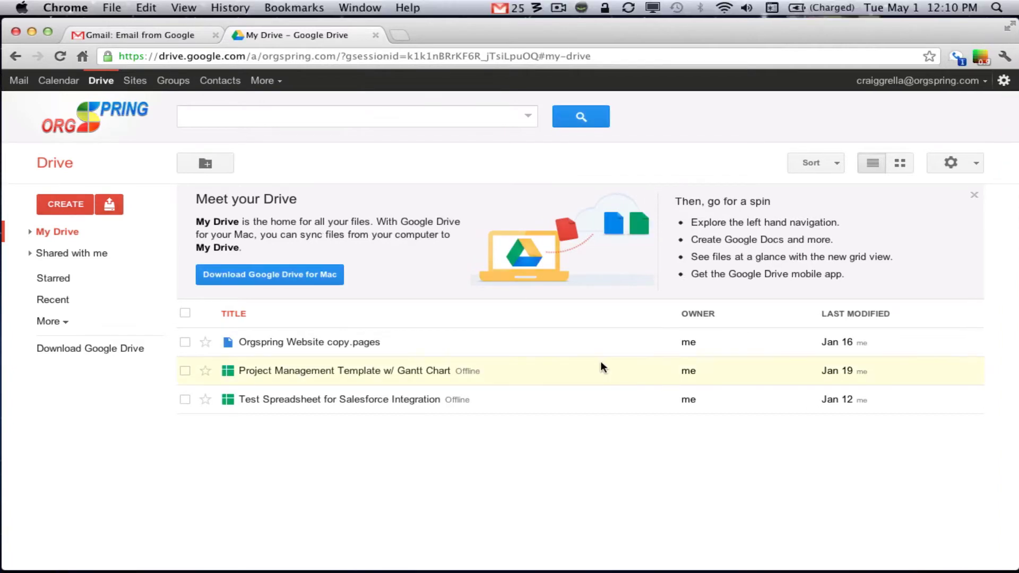
# Launch Google Drive from the Applications stack in the Dock.
pyautogui.moveTo(706, 570)
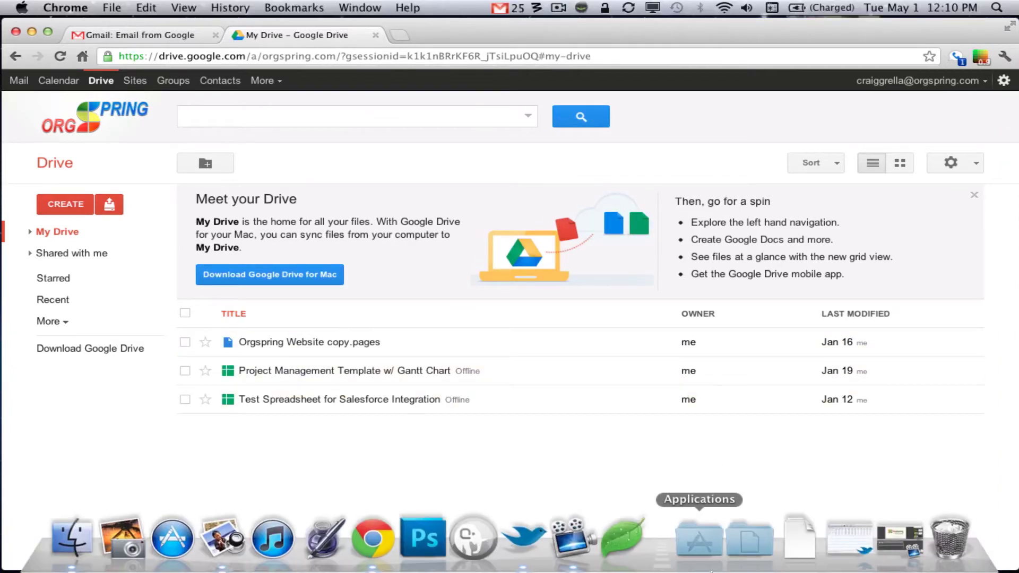
pyautogui.click(699, 541)
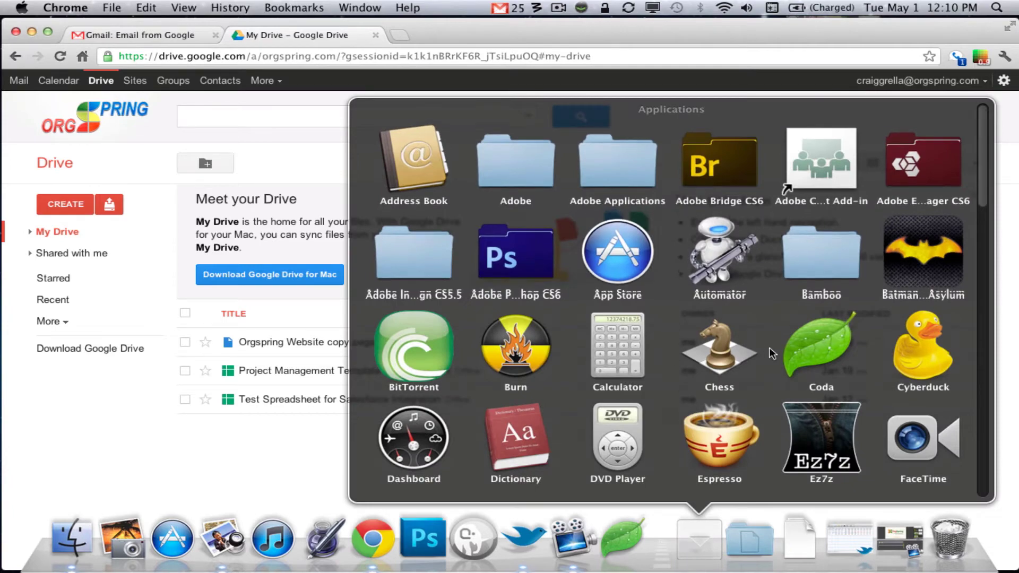
pyautogui.scroll(-5, 768, 347)
pyautogui.scroll(-2, 768, 347)
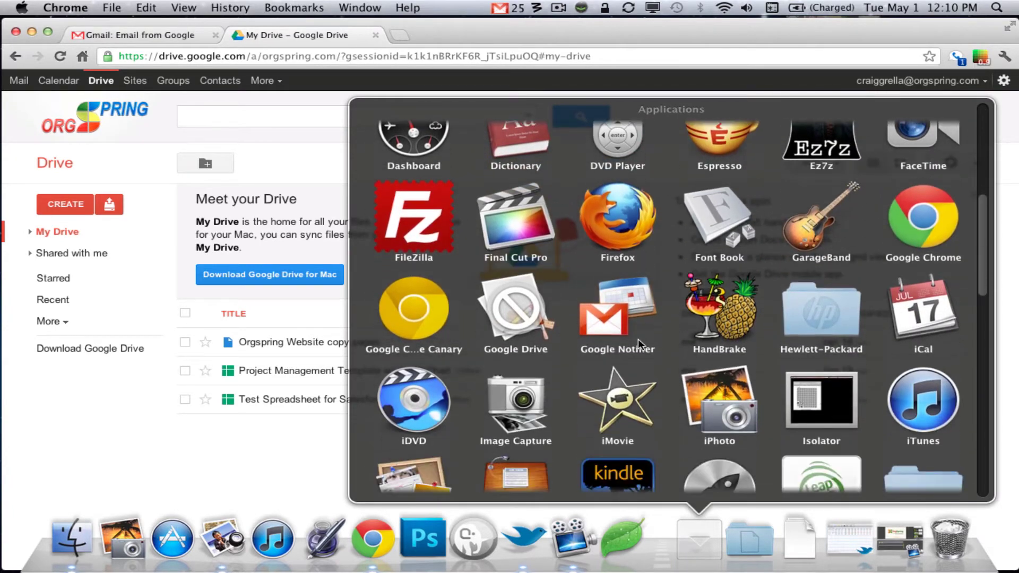
pyautogui.click(514, 313)
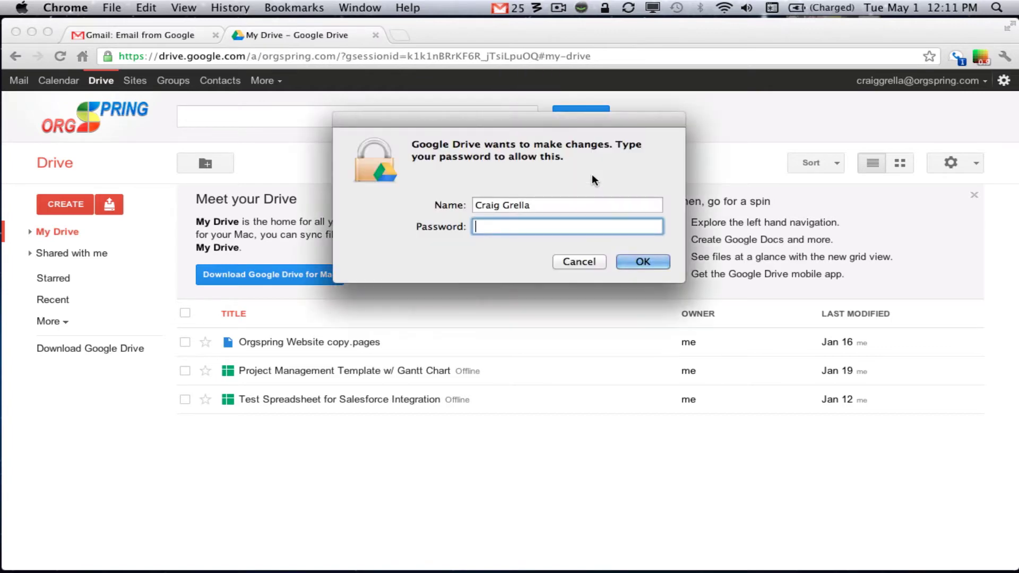
# Authorise the app with the computer's admin password, retyping it after a rejection.
pyautogui.write('•••••••••')
pyautogui.press('Return')
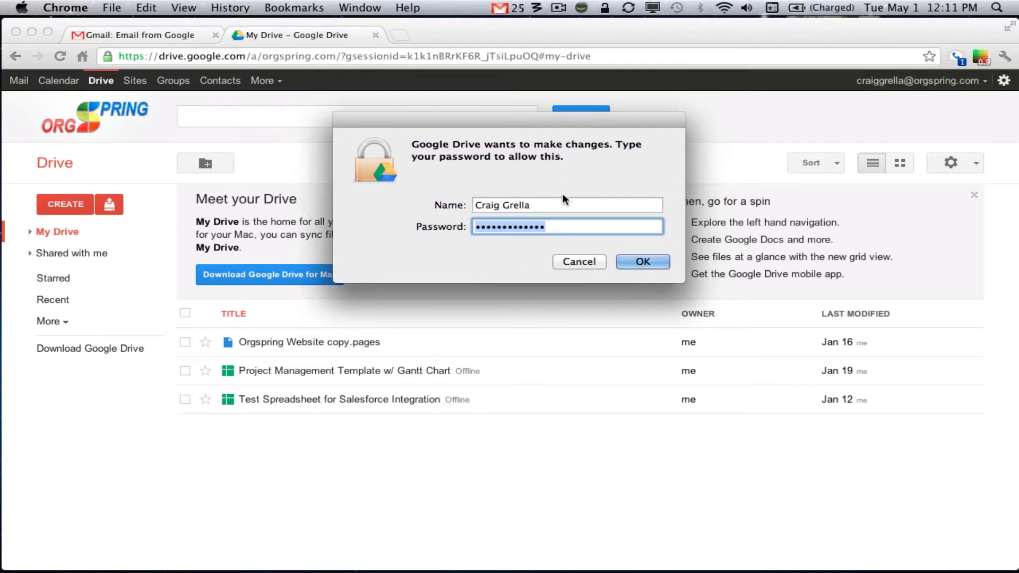
pyautogui.write('•••••••••••••')
pyautogui.press('Return')
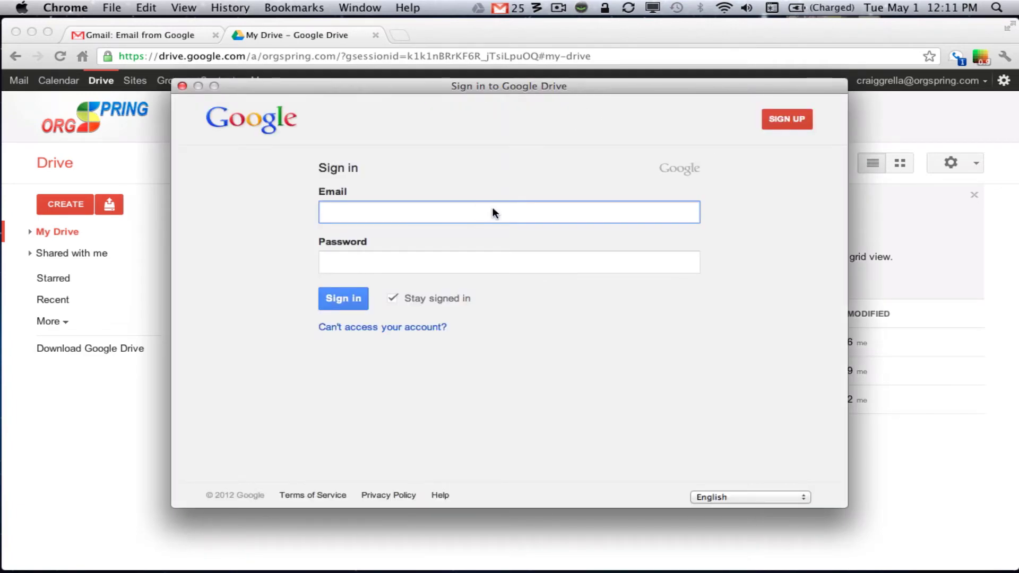
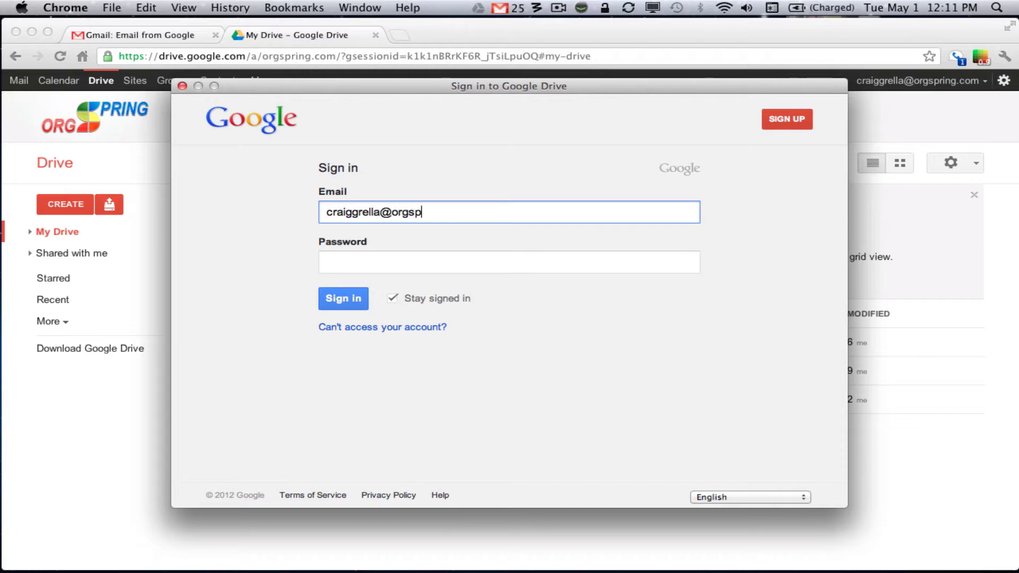
# Sign in to Google Drive for Mac with the work account's email and password.
pyautogui.press('Tab')
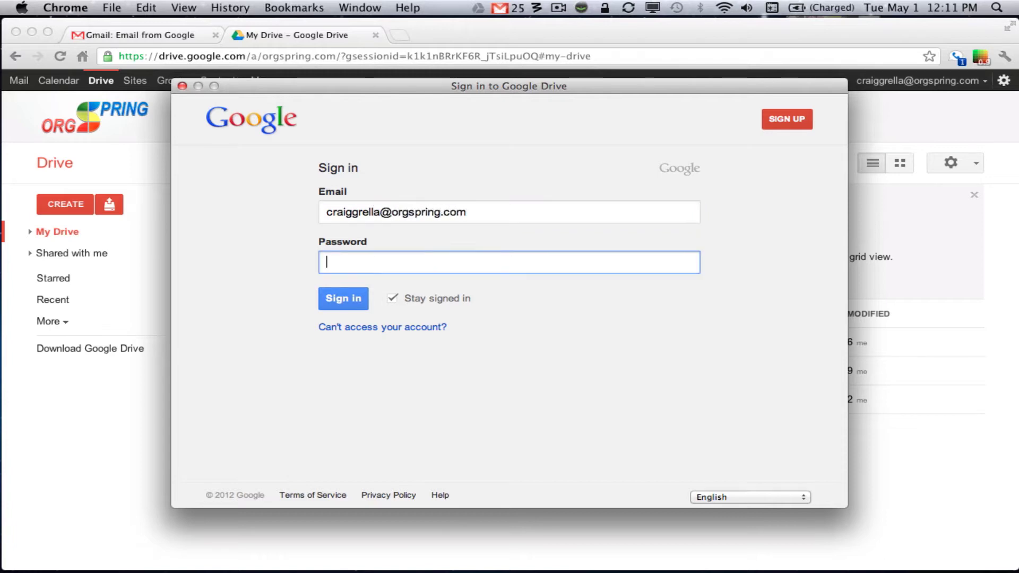
pyautogui.write('••••••••••••••')
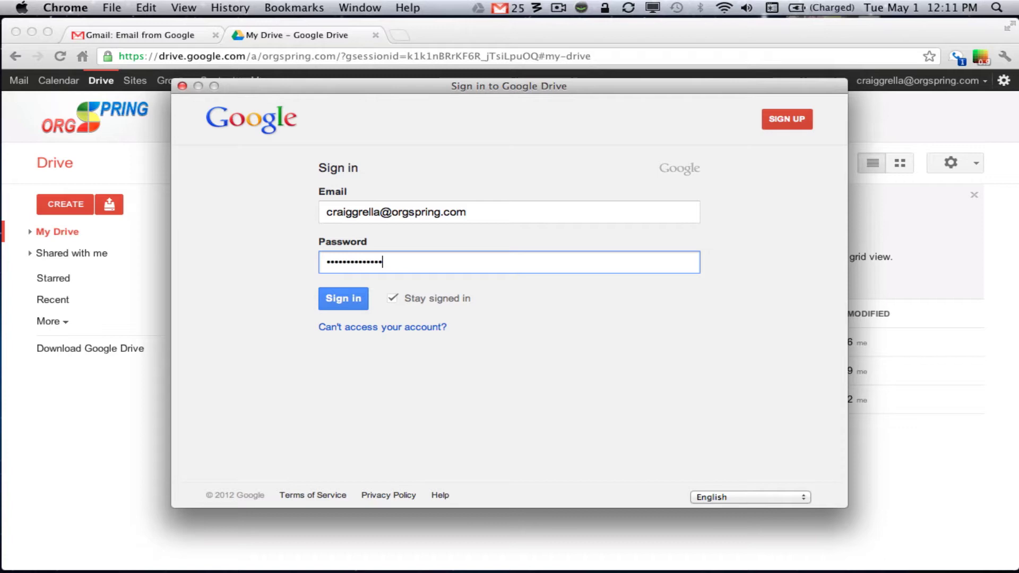
pyautogui.click(343, 299)
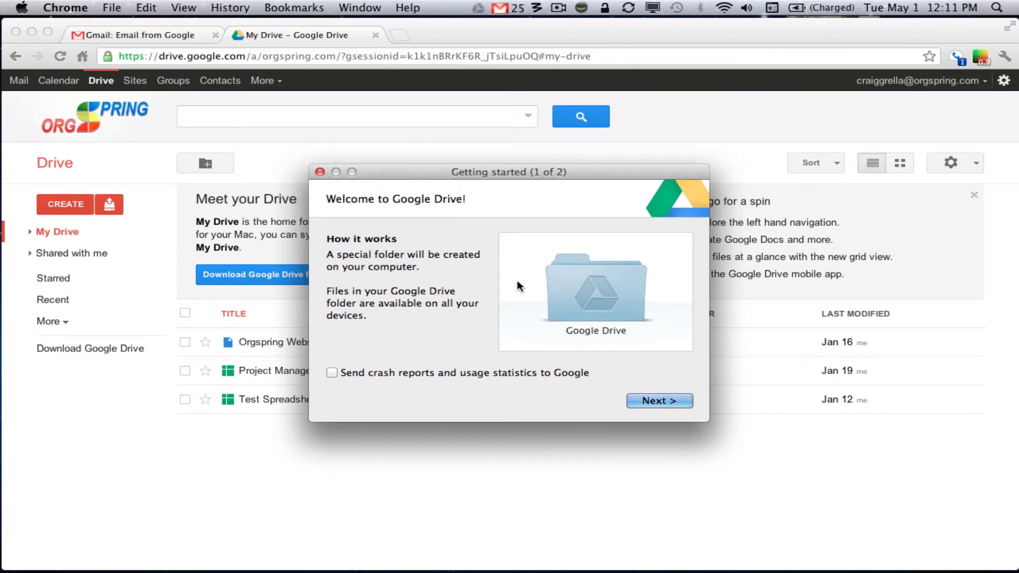
# Advance to Advanced setup, view offline-viewing help, and drag the setup window off screen.
pyautogui.click(670, 400)
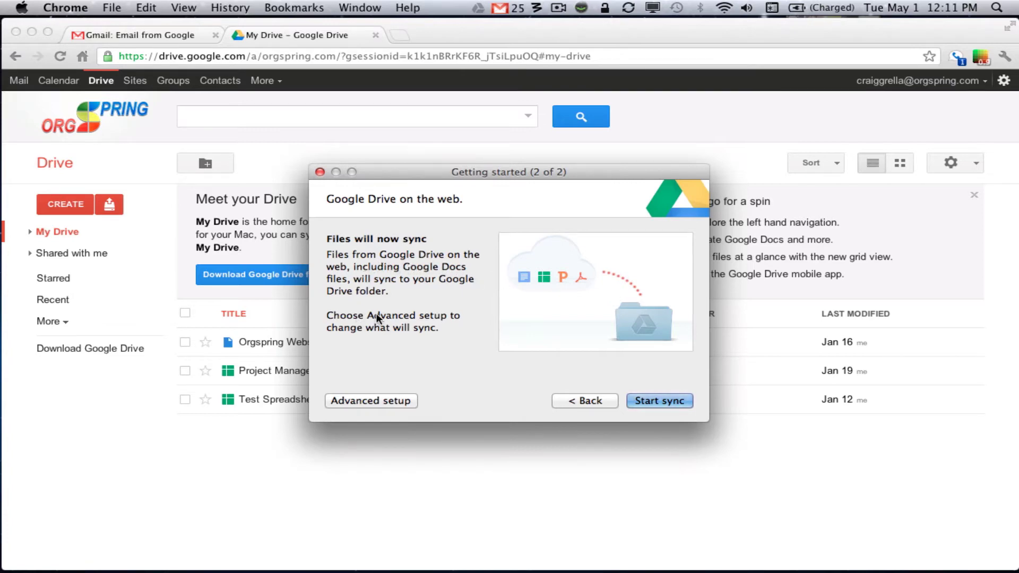
pyautogui.click(379, 400)
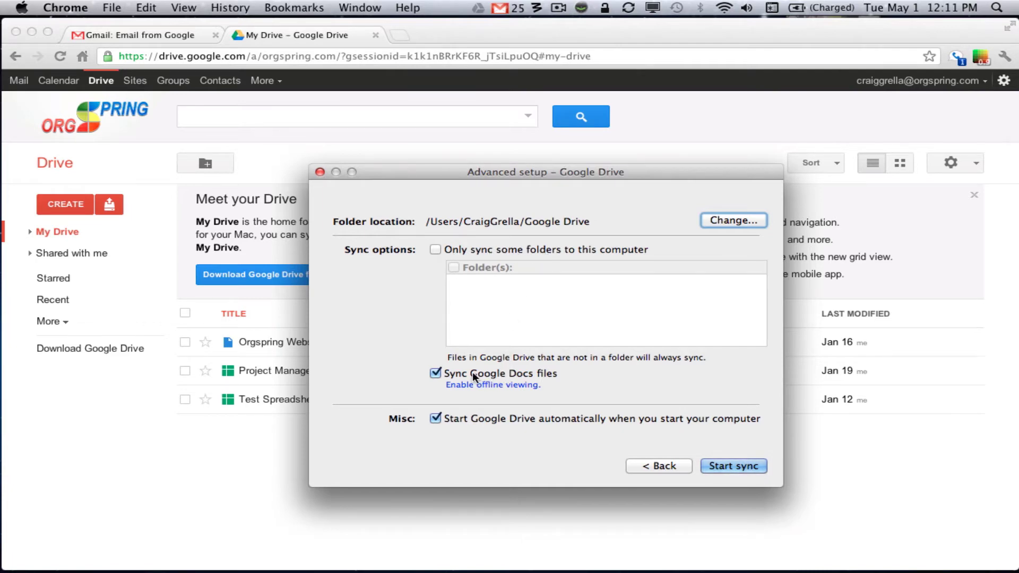
pyautogui.click(479, 389)
pyautogui.moveTo(505, 171); pyautogui.dragTo(314, 165)
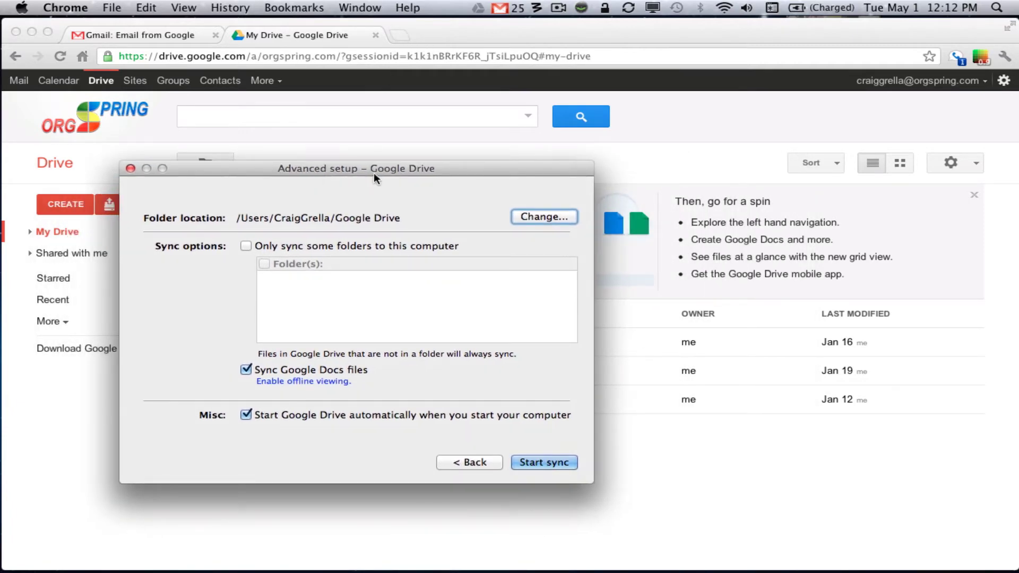
pyautogui.moveTo(373, 173); pyautogui.dragTo(8, 552)
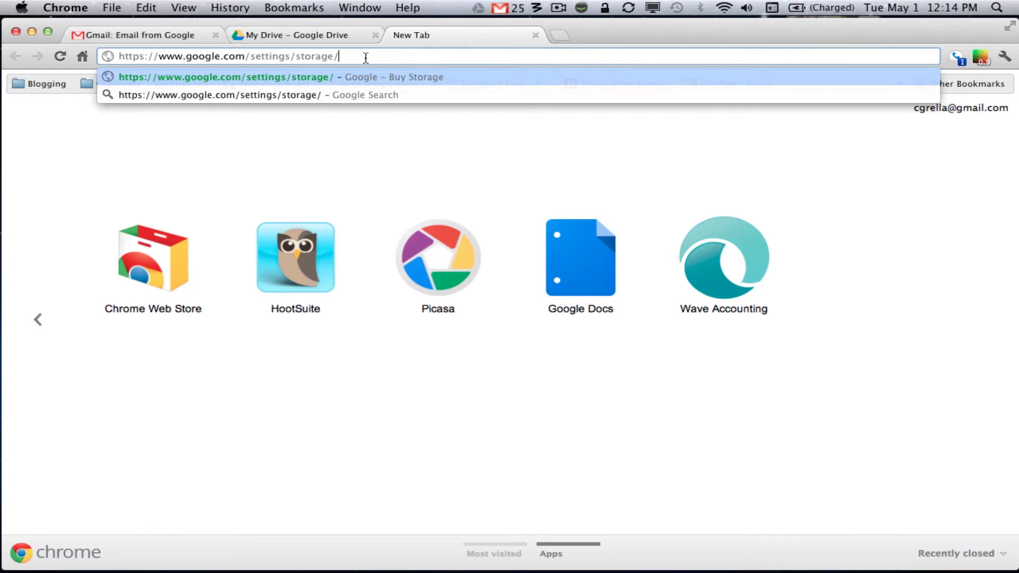
pyautogui.press('Return')
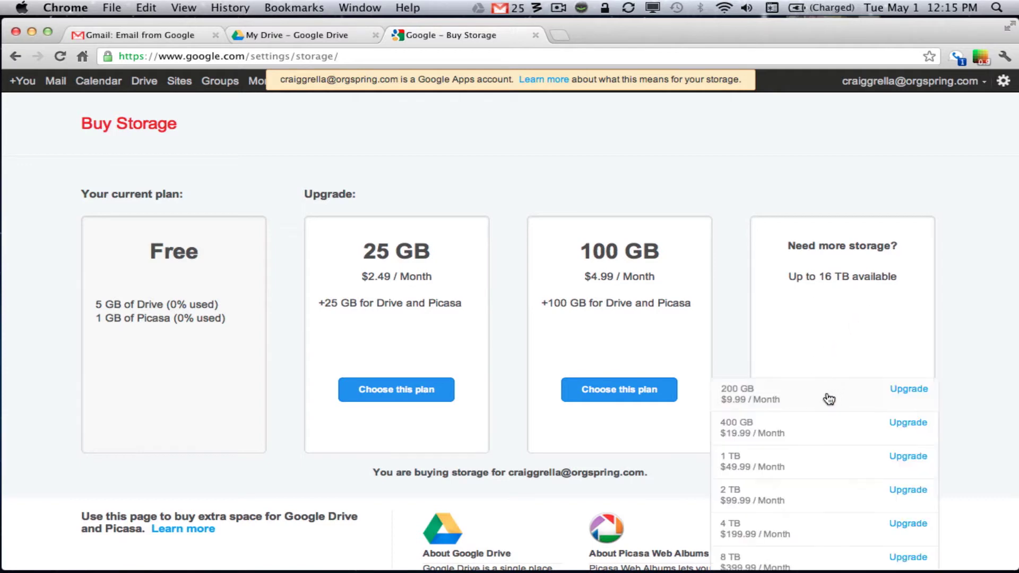
pyautogui.moveTo(829, 395)
pyautogui.scroll(-3, 829, 397)
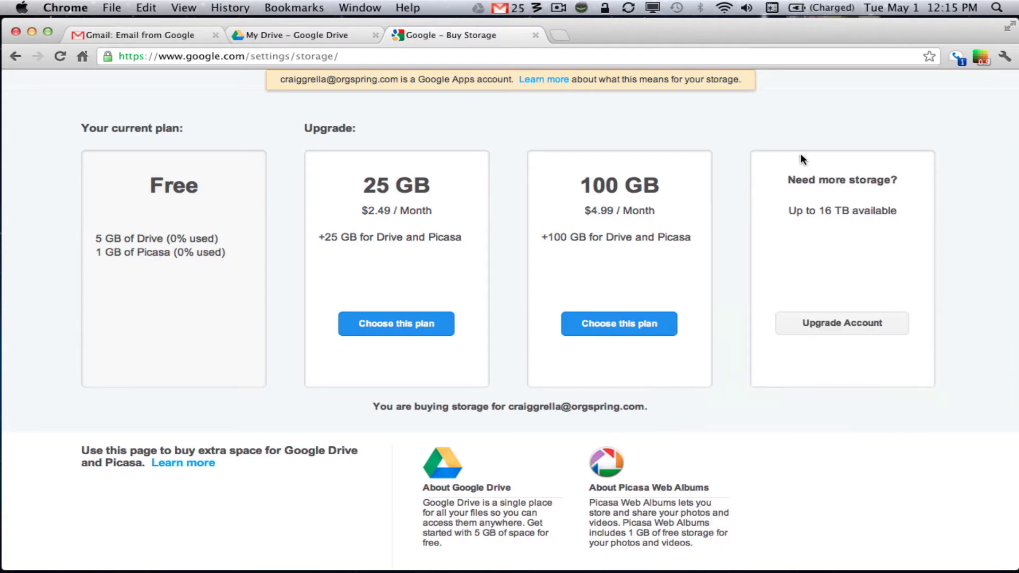
pyautogui.scroll(3, 793, 143)
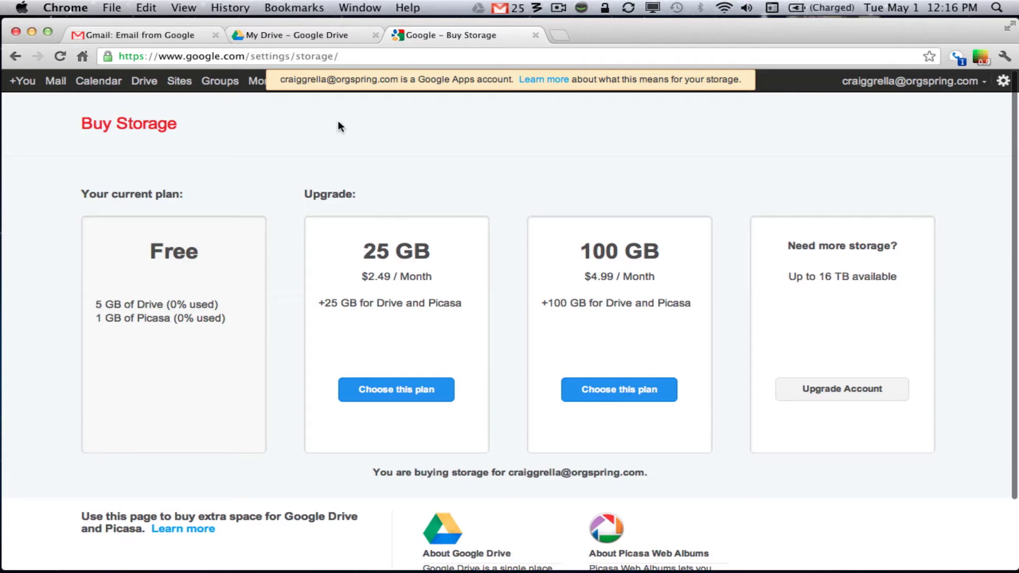
# Close the Buy Storage tab and dismiss the Meet your Drive banner.
pyautogui.click(535, 36)
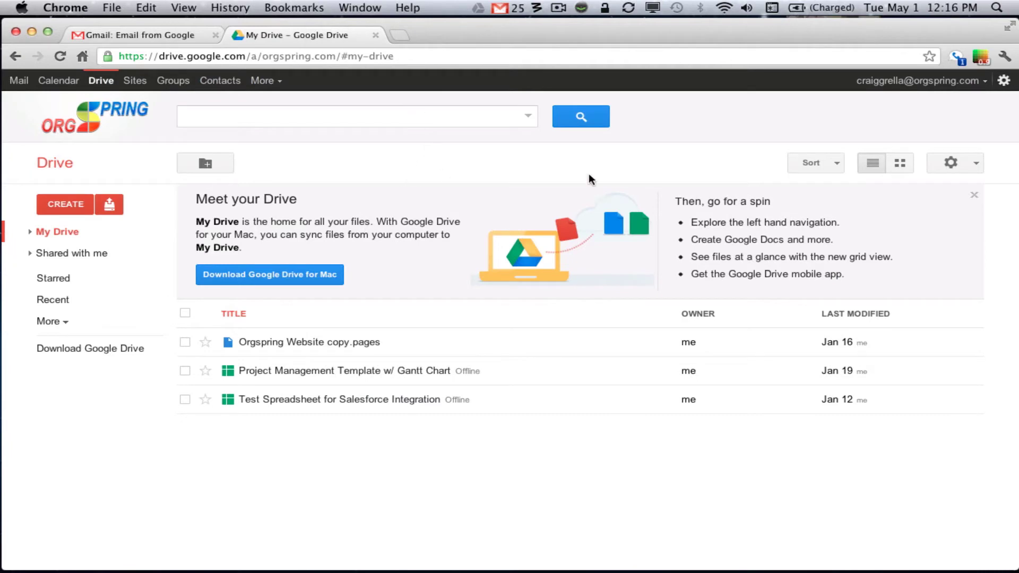
pyautogui.click(974, 196)
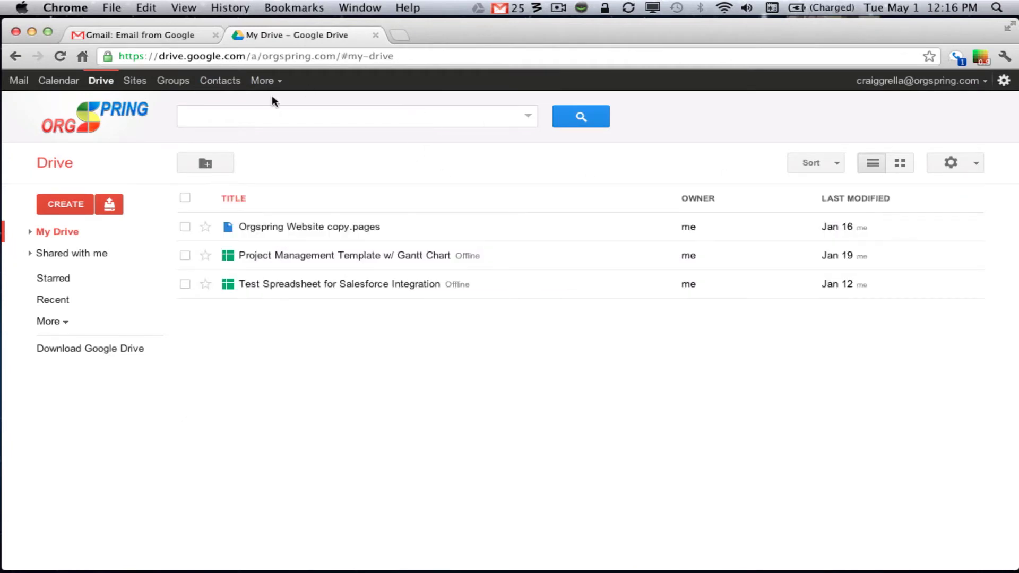
pyautogui.click(360, 8)
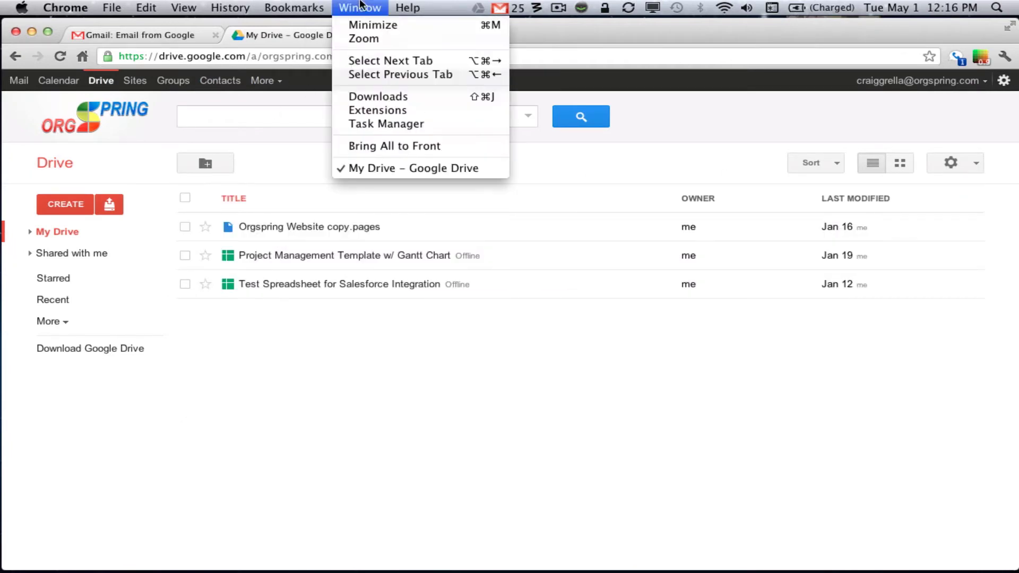
pyautogui.click(293, 29)
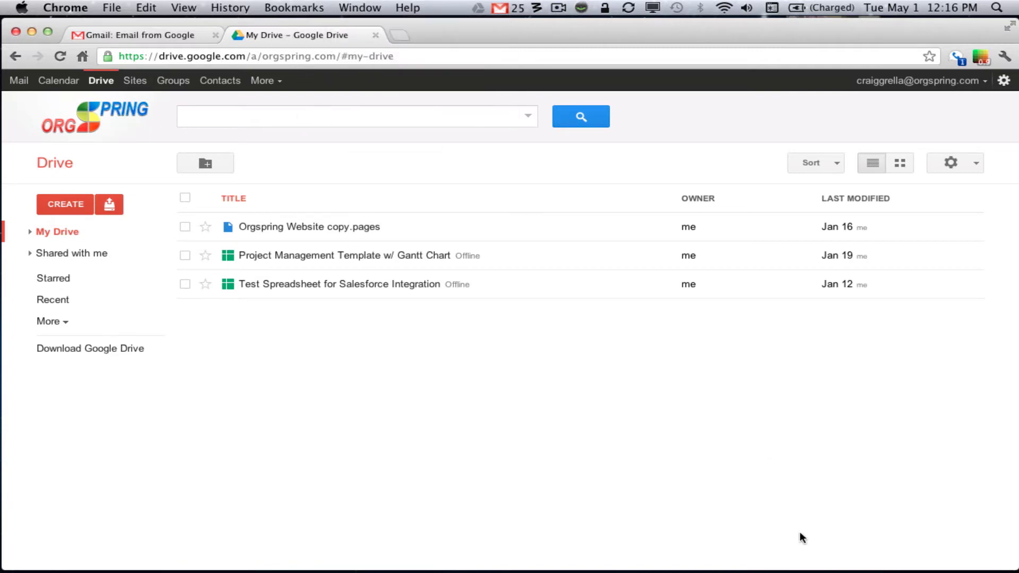
# Relaunch Google Drive from the Applications stack and reposition its Advanced setup window.
pyautogui.click(700, 536)
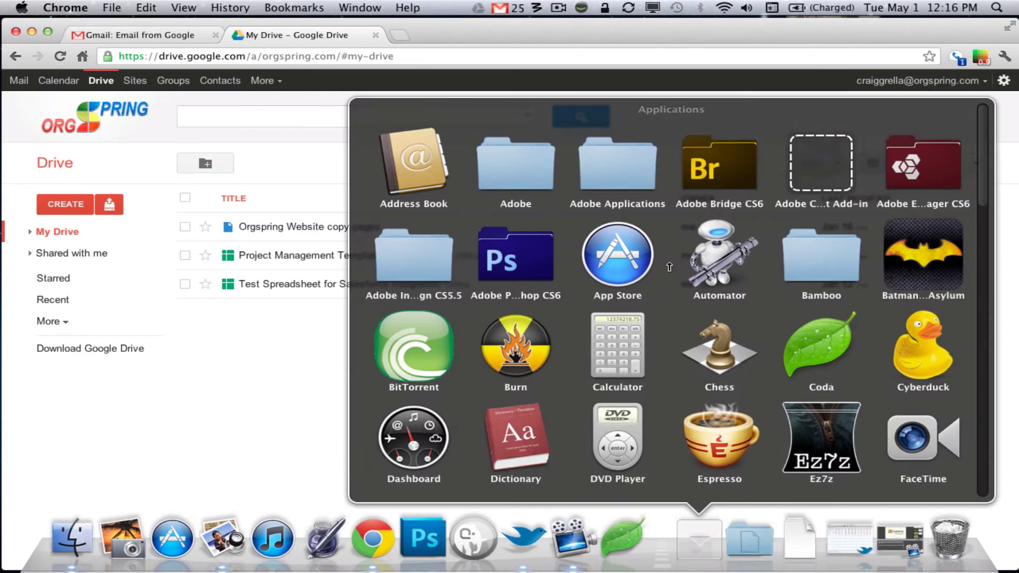
pyautogui.scroll(-2, 776, 415)
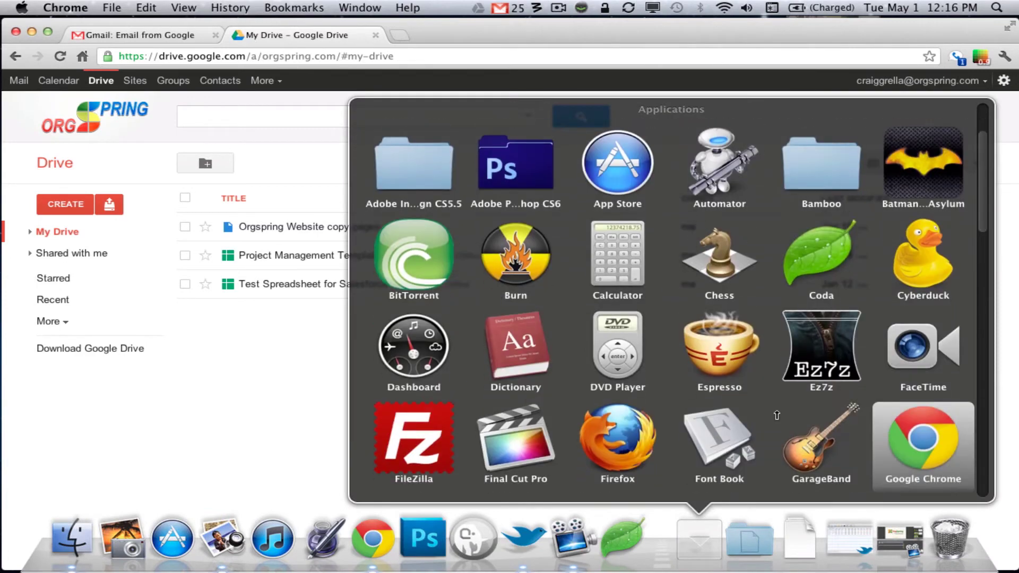
pyautogui.scroll(-3, 689, 419)
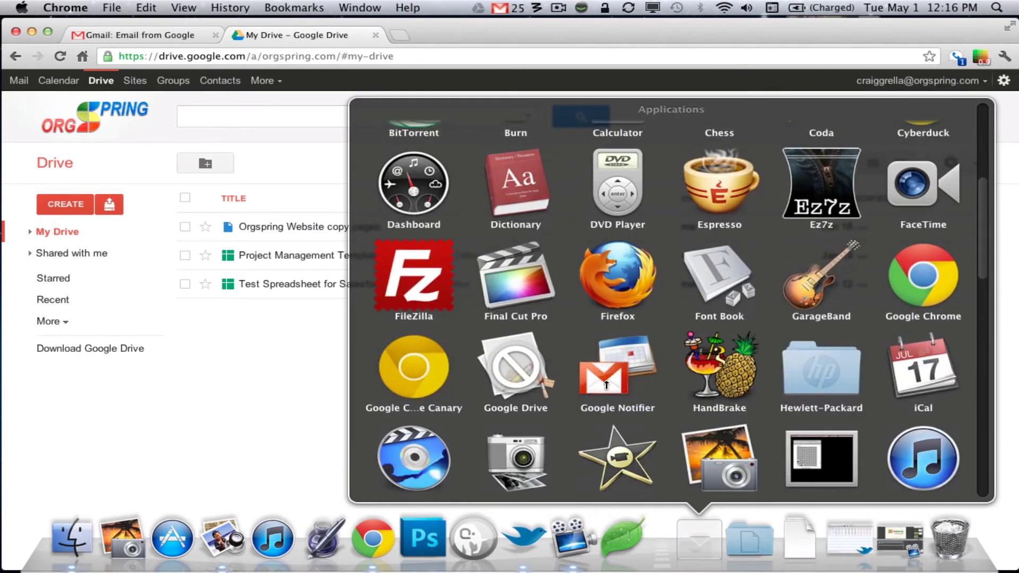
pyautogui.click(515, 369)
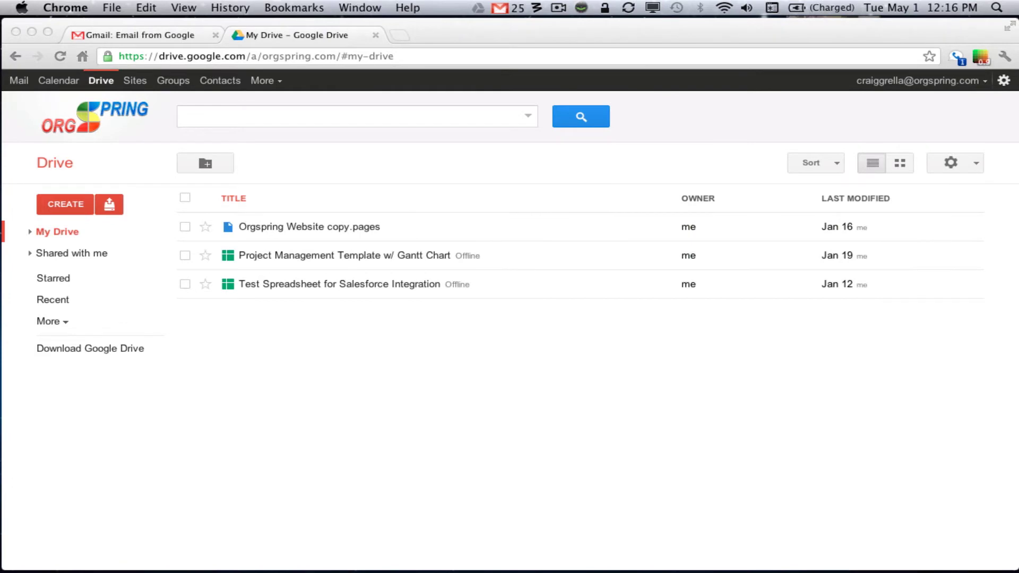
pyautogui.moveTo(406, 221); pyautogui.dragTo(561, 146)
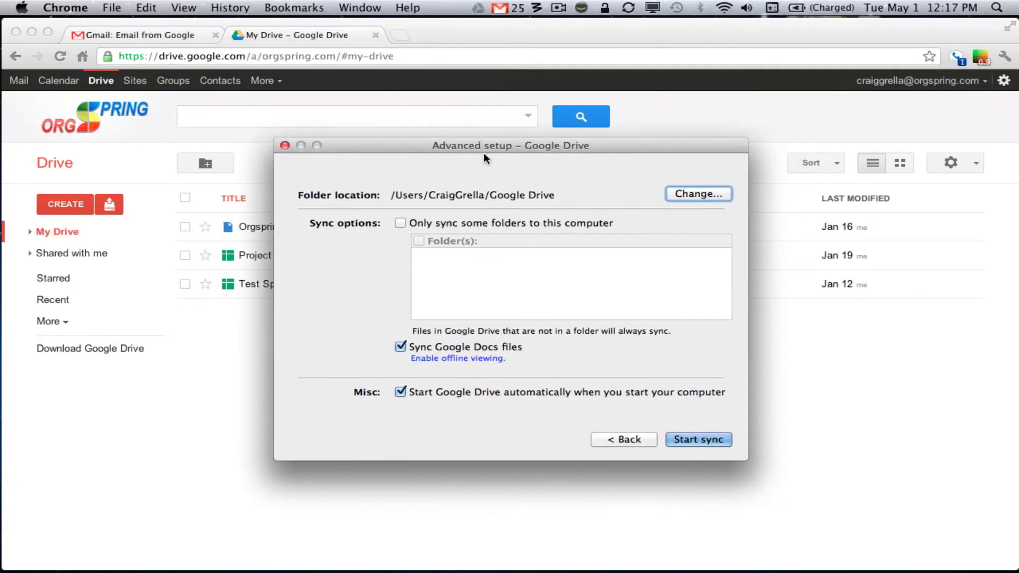
# Tick 'Only sync some folders to this computer' in Google Drive's Advanced setup.
pyautogui.click(400, 222)
# Open the Enable offline viewing help and read through the Offline access article.
pyautogui.click(486, 360)
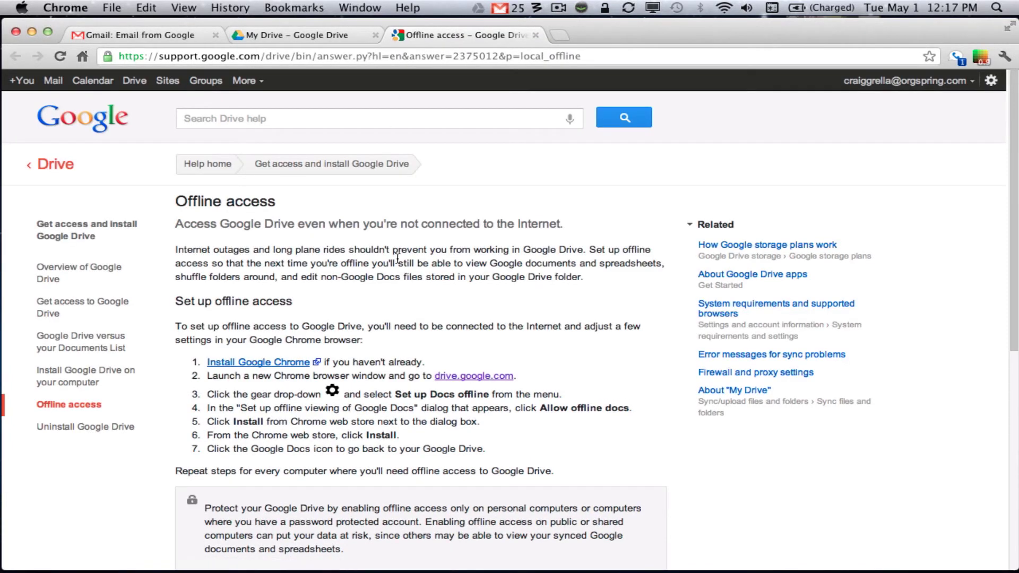
pyautogui.scroll(-5, 397, 258)
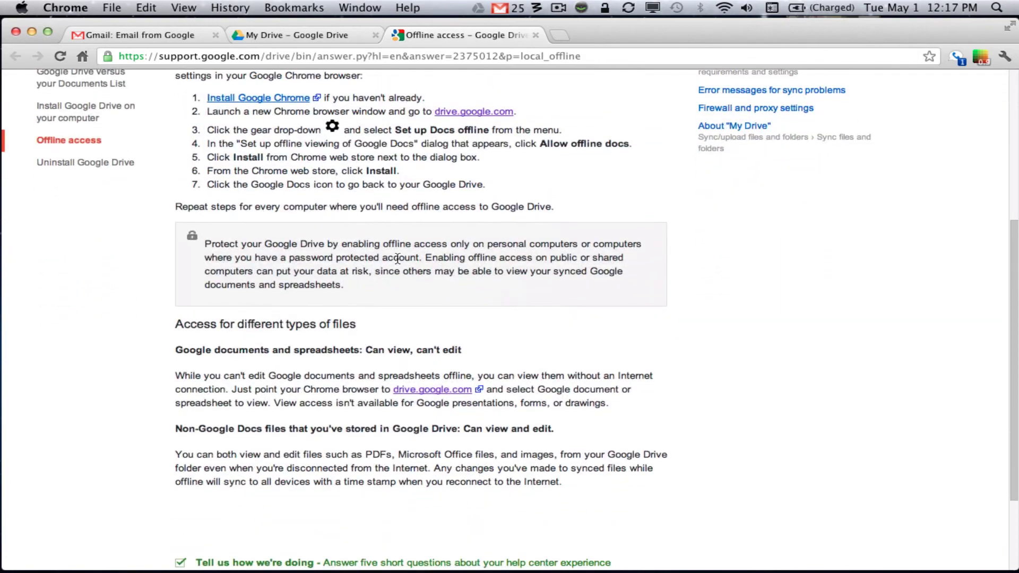
pyautogui.scroll(-3, 397, 259)
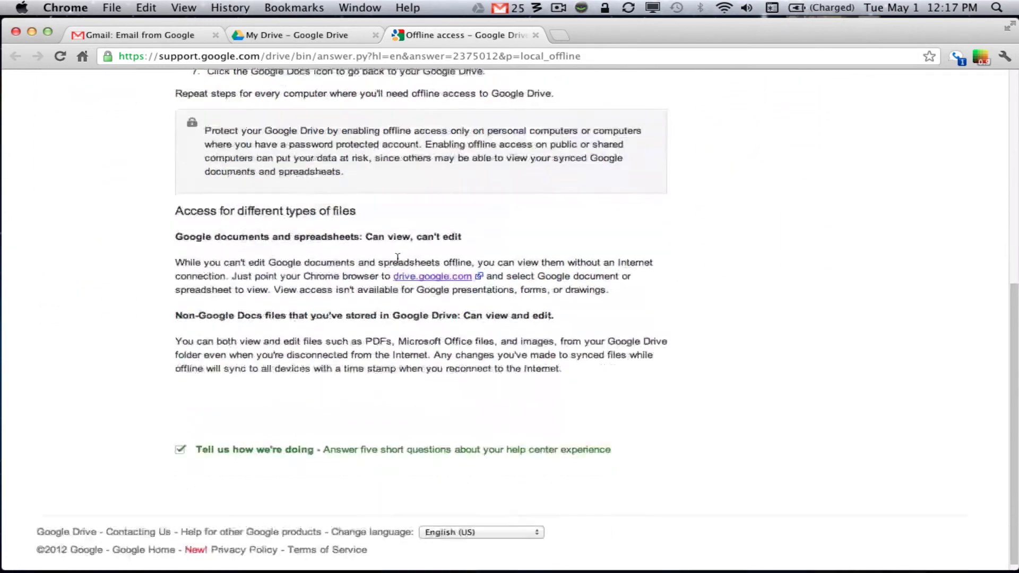
pyautogui.scroll(8, 397, 258)
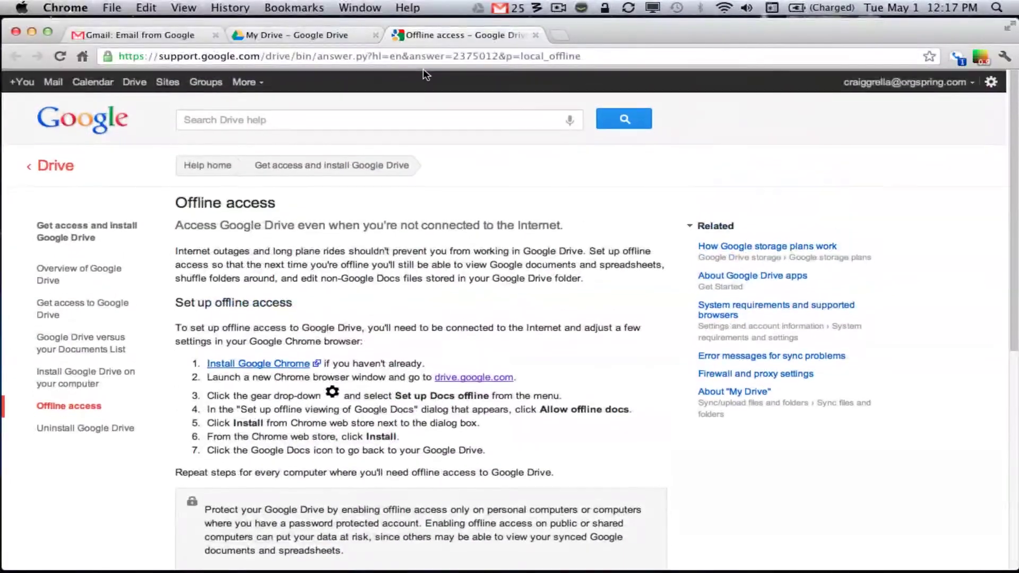
# Close the help tab, relaunch Google Drive from Applications, and start syncing.
pyautogui.click(535, 35)
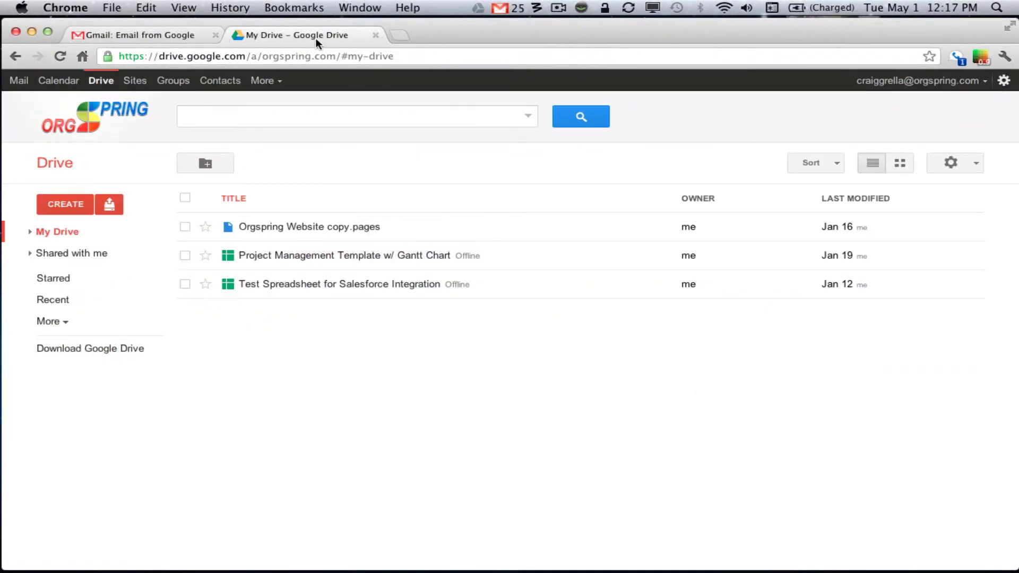
pyautogui.moveTo(519, 547)
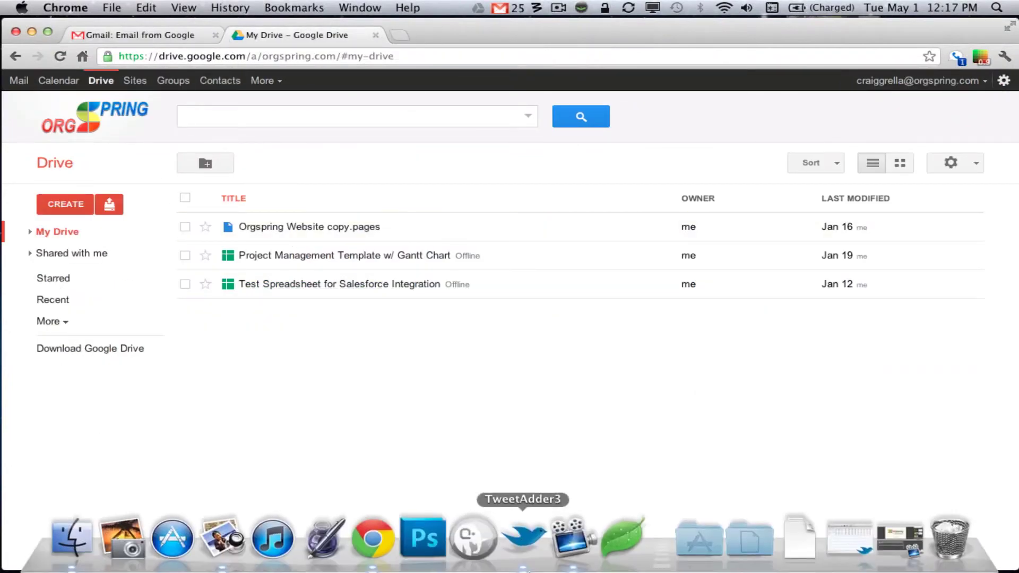
pyautogui.click(704, 549)
pyautogui.press('Down')
pyautogui.press('Down')
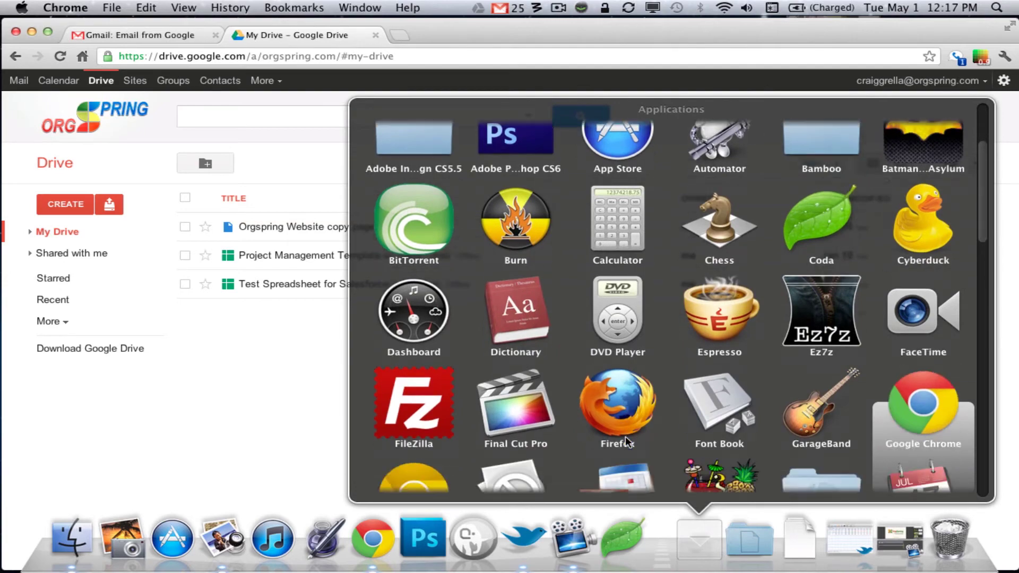
pyautogui.click(519, 461)
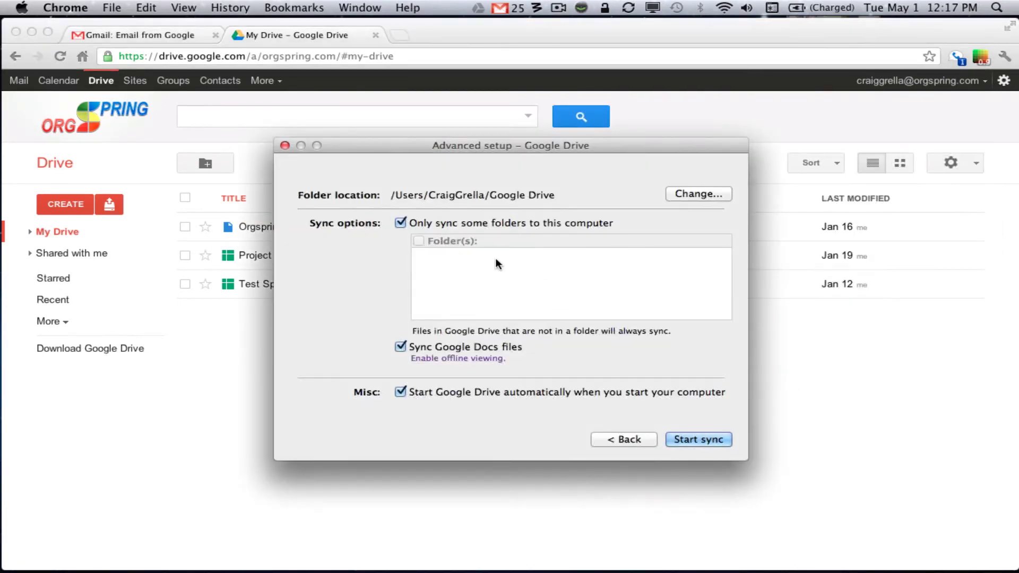
pyautogui.click(698, 440)
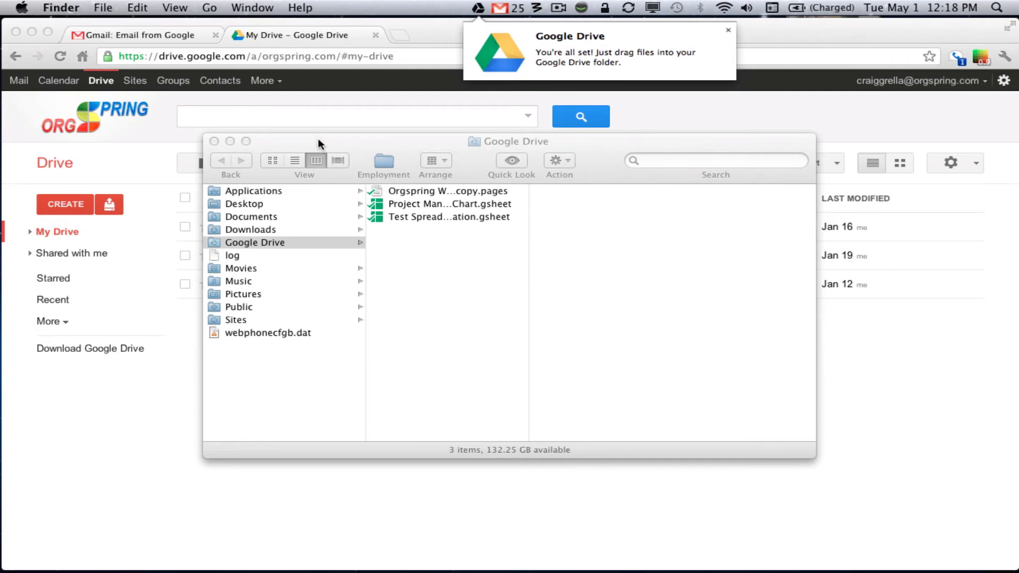
# Open a second Finder window alongside the Google Drive folder window.
pyautogui.click(283, 139)
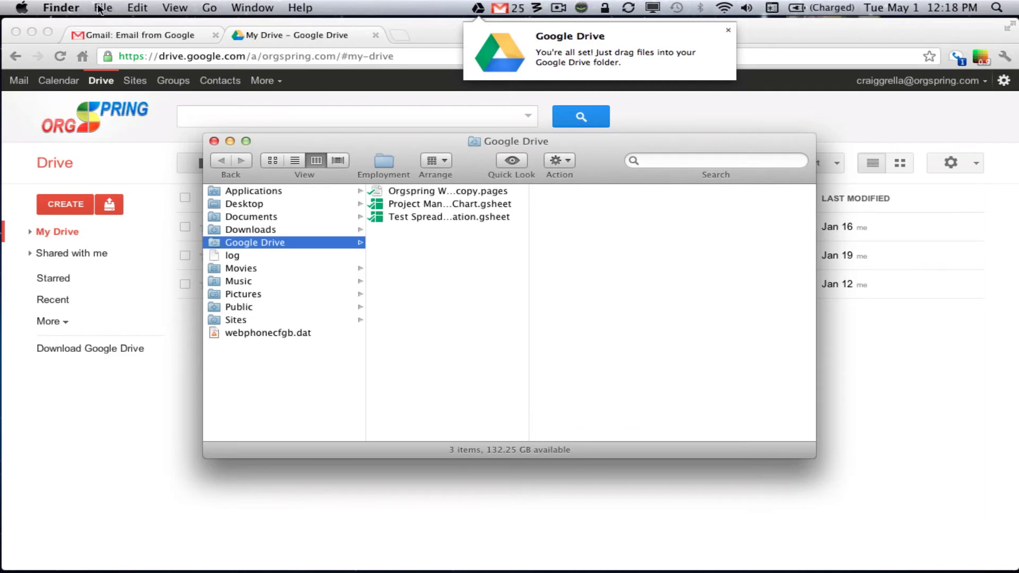
pyautogui.click(63, 7)
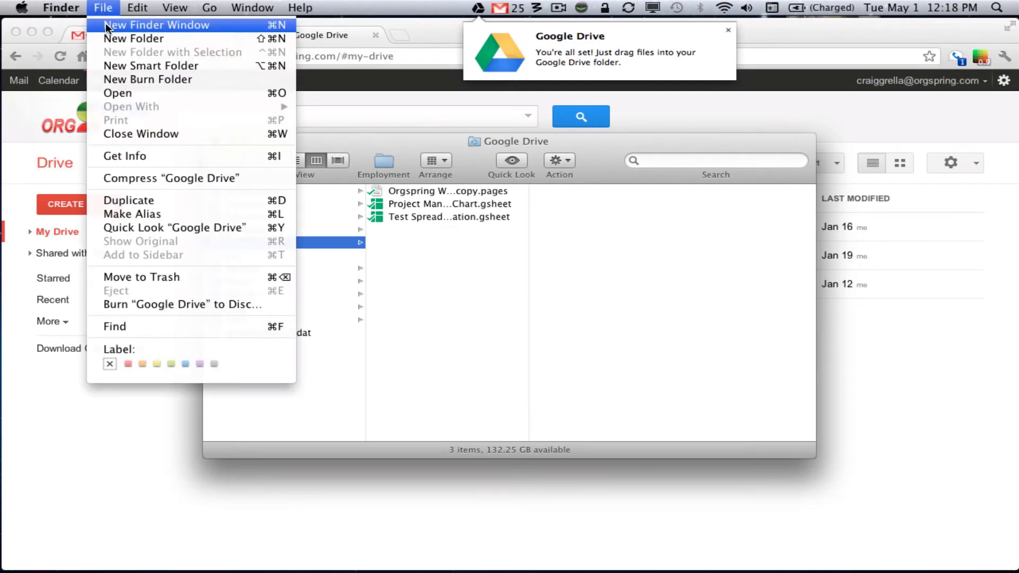
pyautogui.click(105, 23)
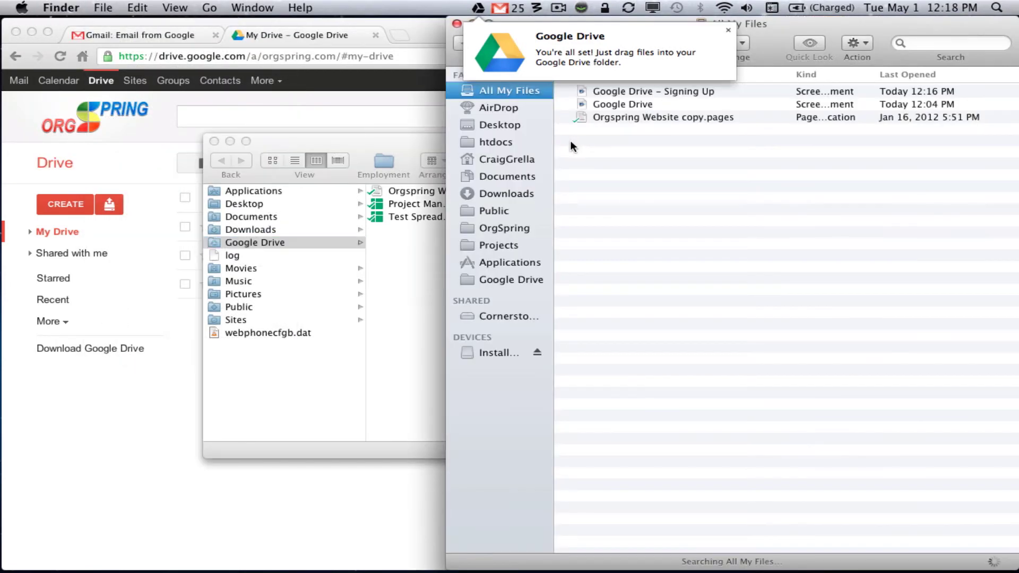
# Tile the Google Drive window on the left half and All My Files on the right half.
pyautogui.click(304, 138)
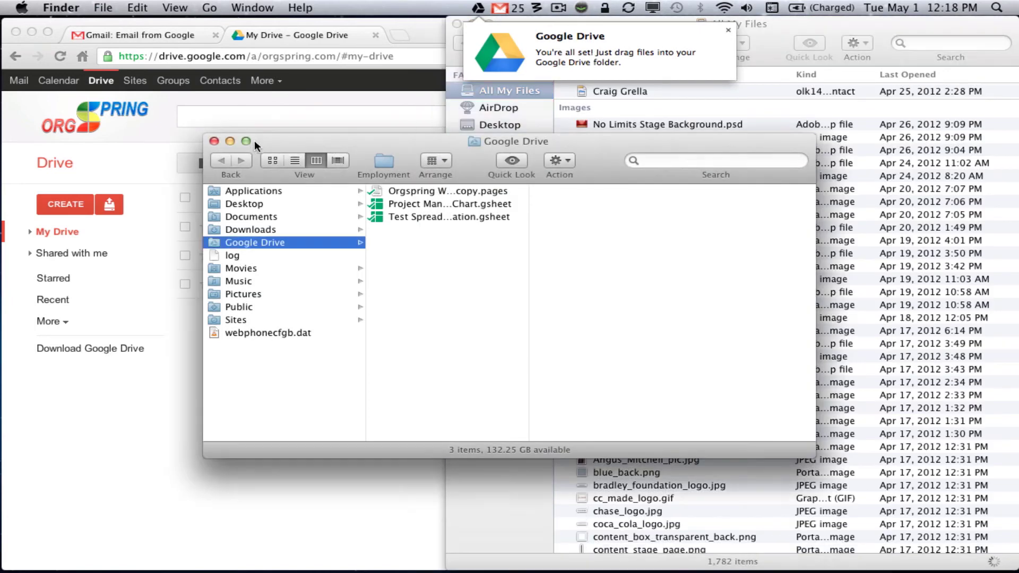
pyautogui.moveTo(246, 139)
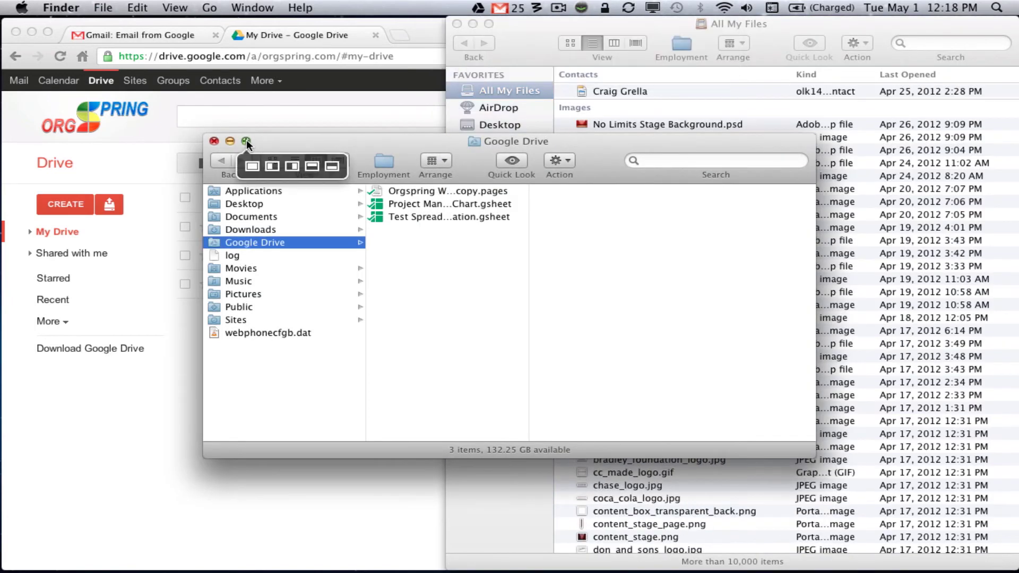
pyautogui.click(269, 167)
pyautogui.click(542, 47)
pyautogui.moveTo(488, 22)
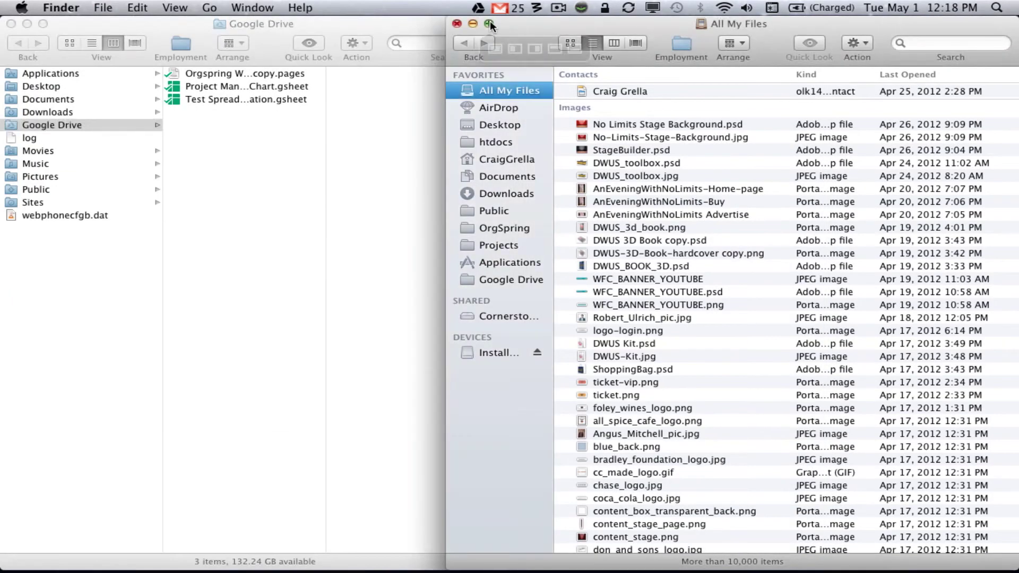
pyautogui.click(533, 49)
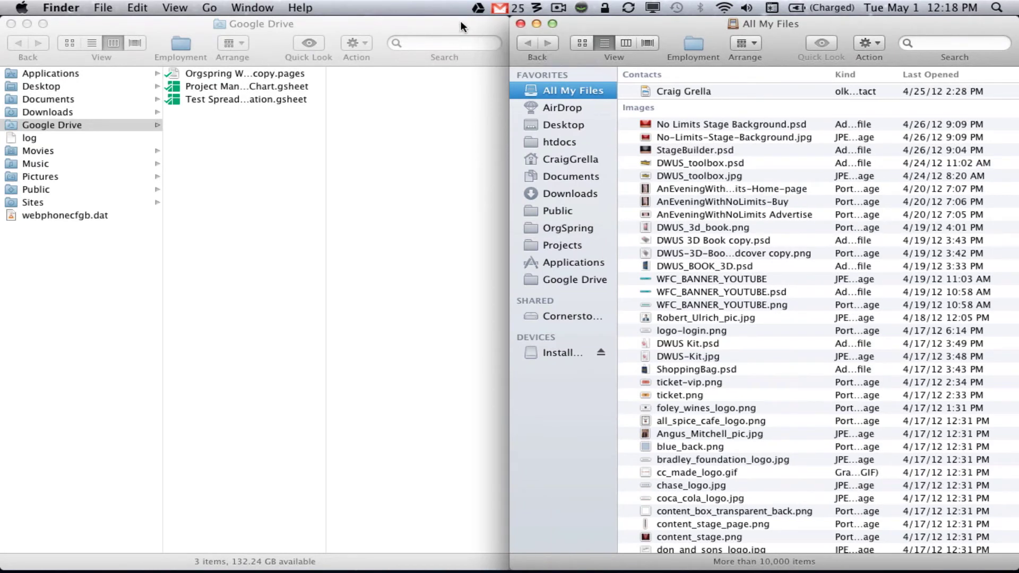
pyautogui.moveTo(598, 78)
# Browse Documents > ZZZ - Files to Share in the right window, peeking into 3 Free Premium Headers.
pyautogui.click(569, 176)
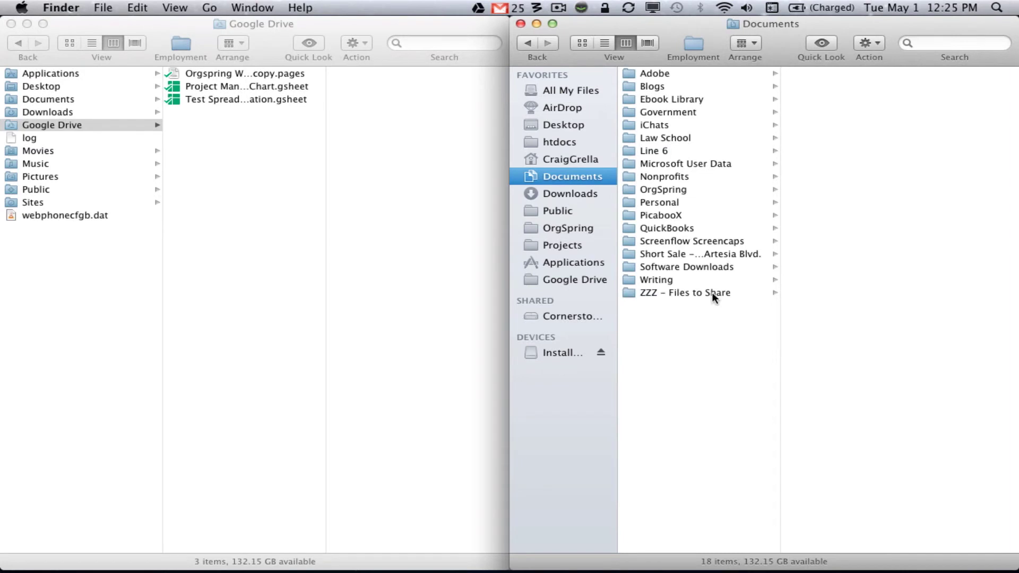
pyautogui.click(712, 293)
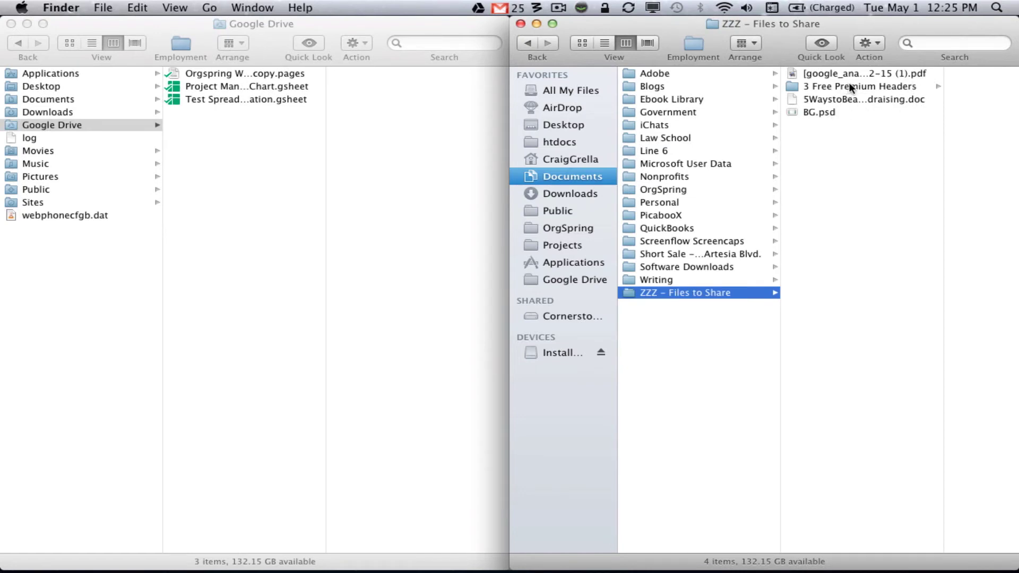
pyautogui.click(849, 85)
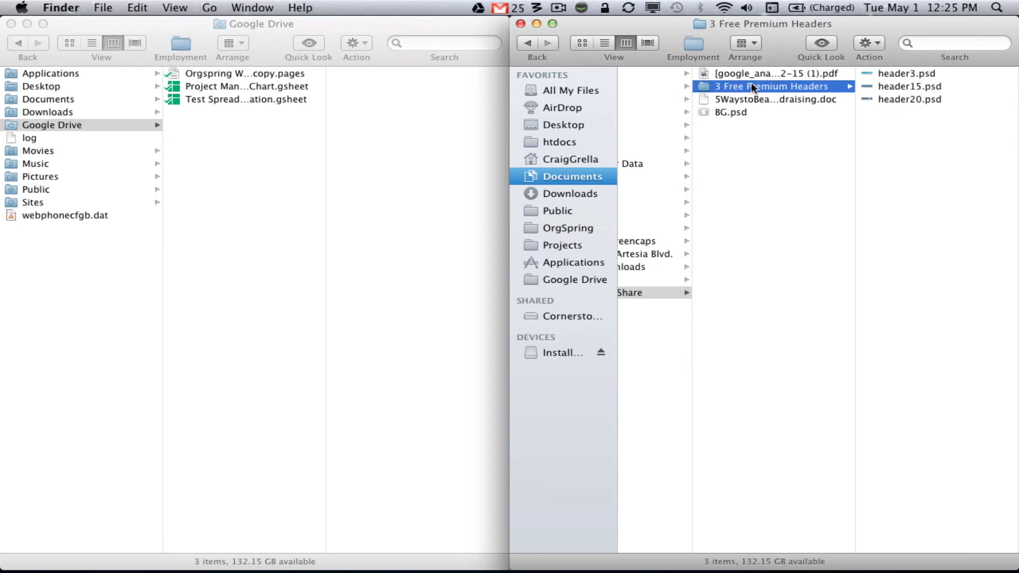
pyautogui.click(648, 293)
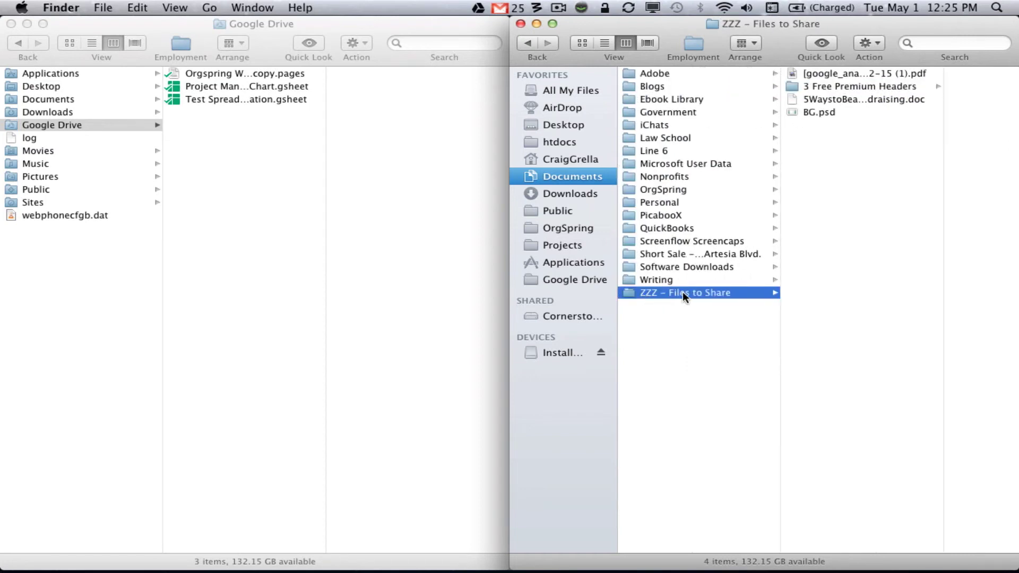
# Drag ZZZ - Files to Share into the Google Drive folder and browse its 3 Free Premium Headers subfolder.
pyautogui.moveTo(682, 291); pyautogui.dragTo(225, 120)
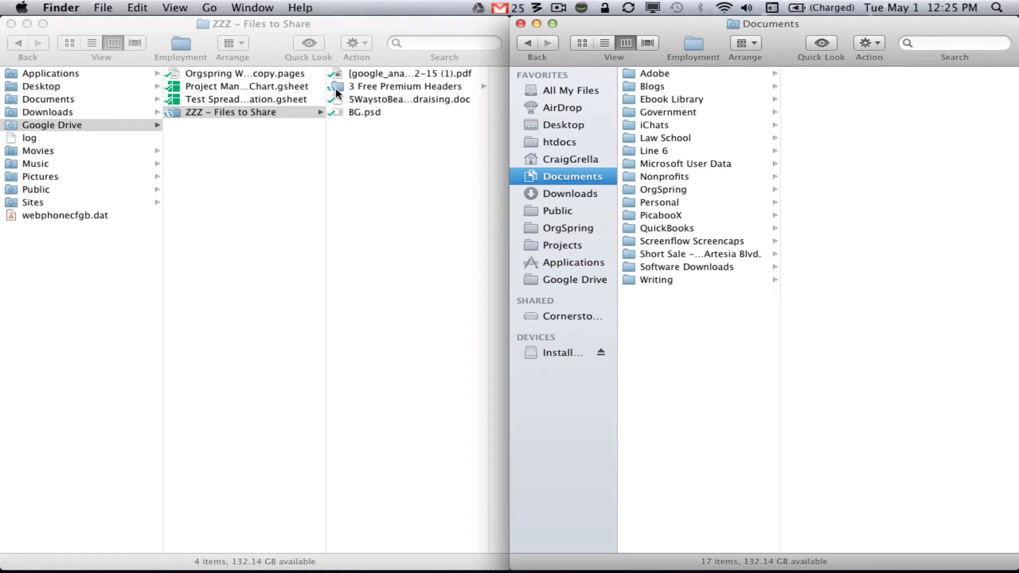
pyautogui.click(381, 87)
pyautogui.click(381, 87)
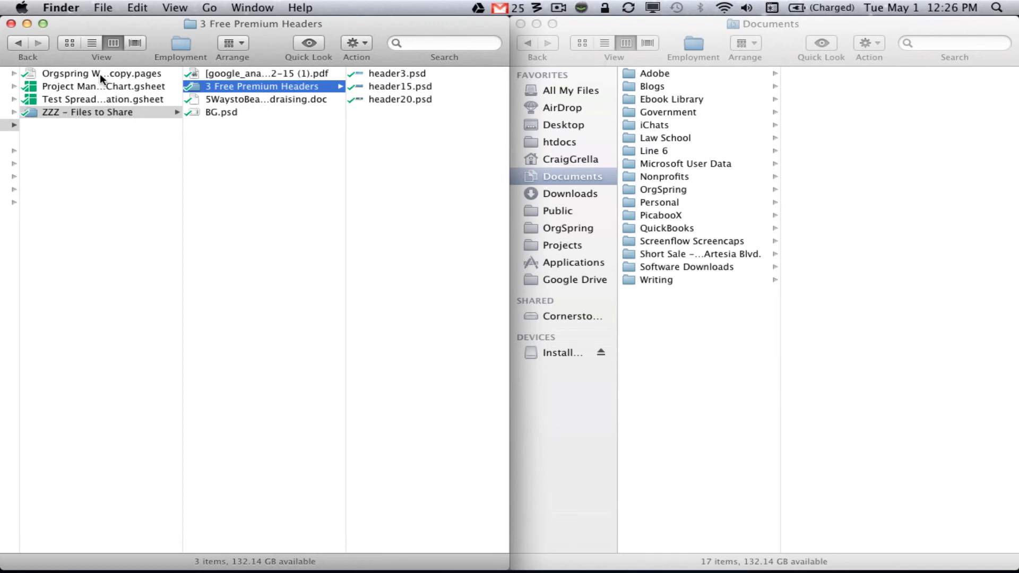
pyautogui.press('Left')
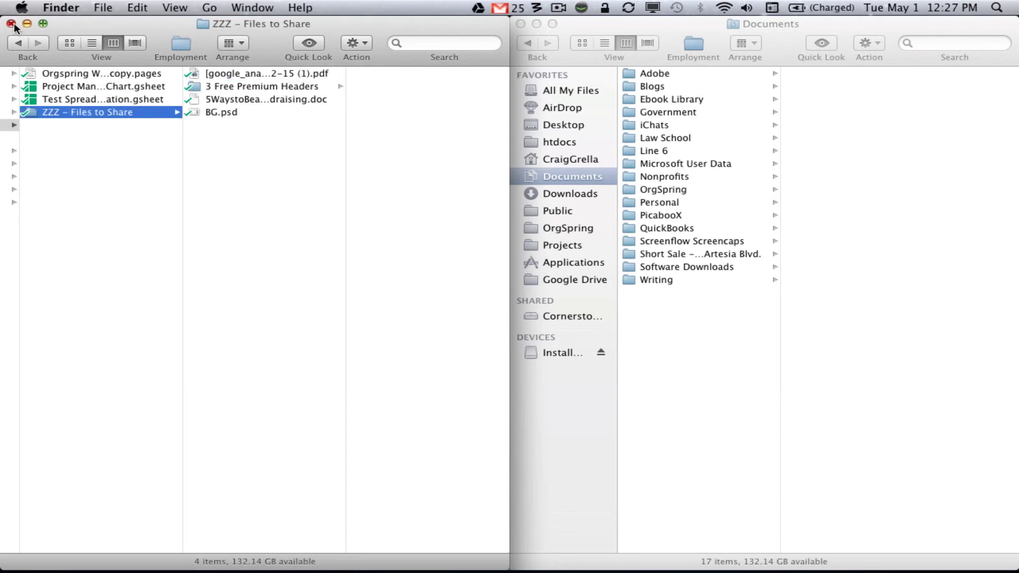
# Close both Finder windows, then expand My Drive and ZZZ - Files to Share in Drive's web sidebar.
pyautogui.click(11, 24)
pyautogui.click(520, 23)
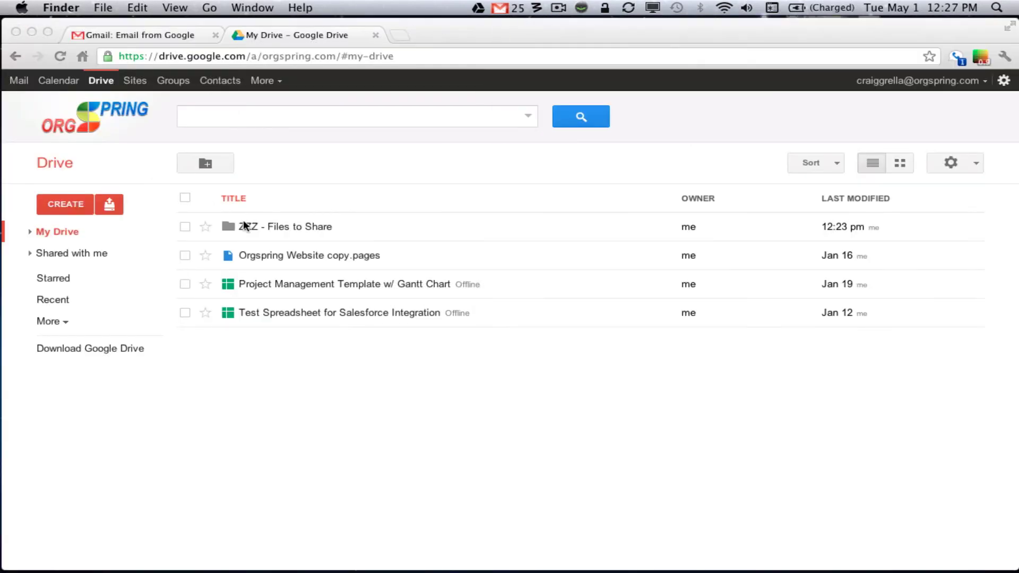
pyautogui.click(330, 170)
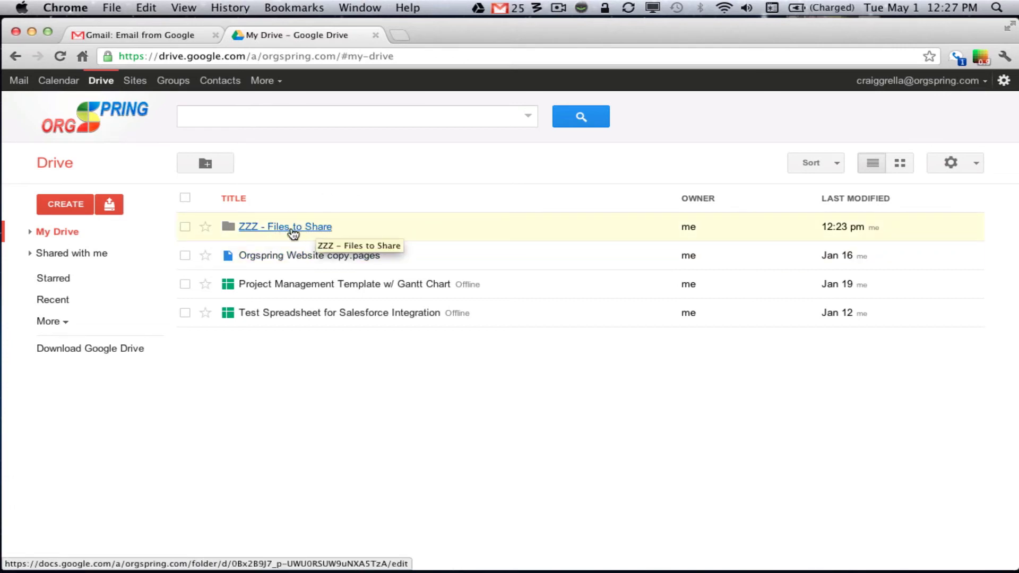
pyautogui.click(28, 232)
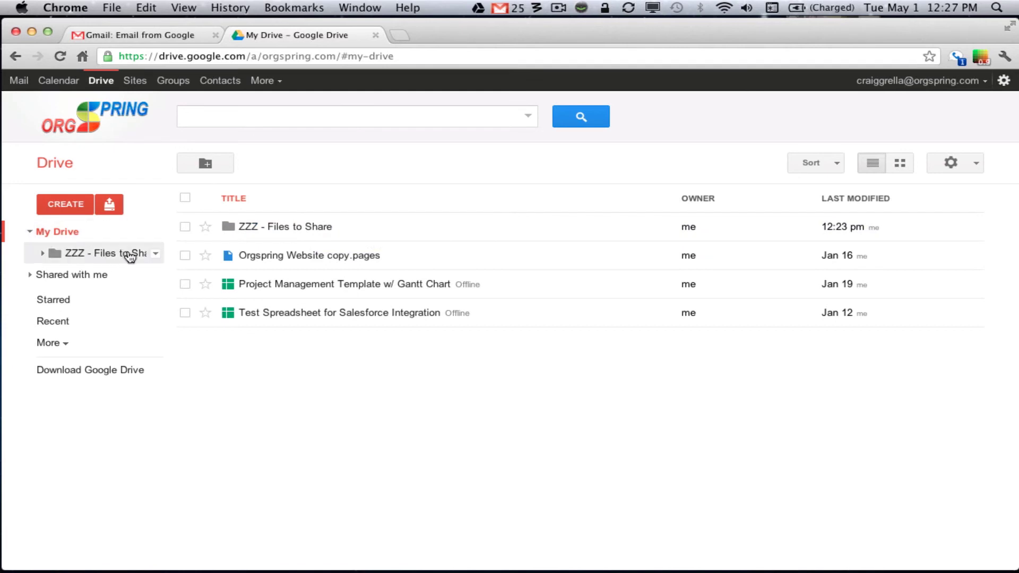
pyautogui.click(43, 253)
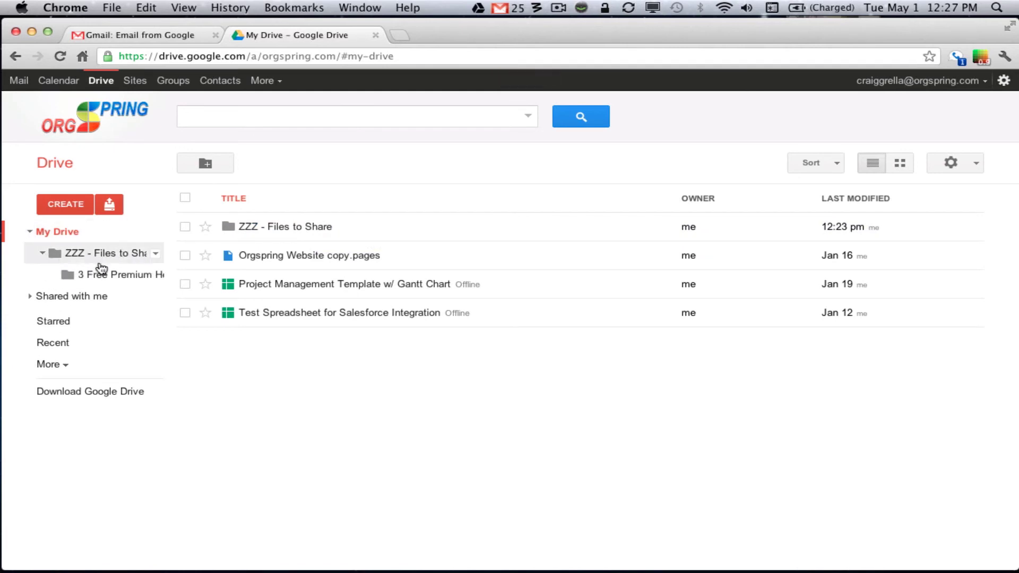
# Open the ZZZ - Files to Share folder, expand More in the sidebar, and open the gear menu.
pyautogui.click(290, 227)
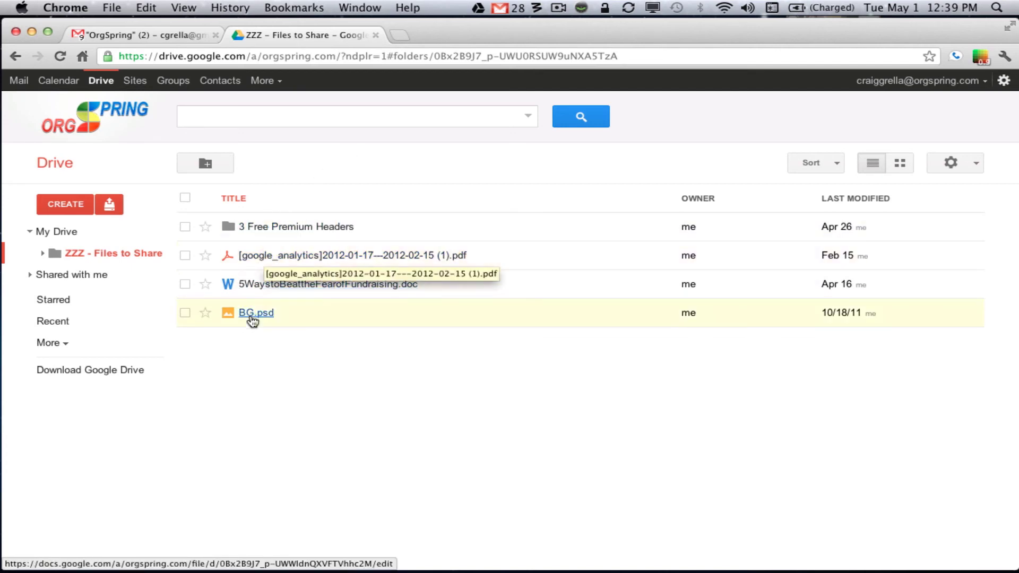
pyautogui.click(64, 344)
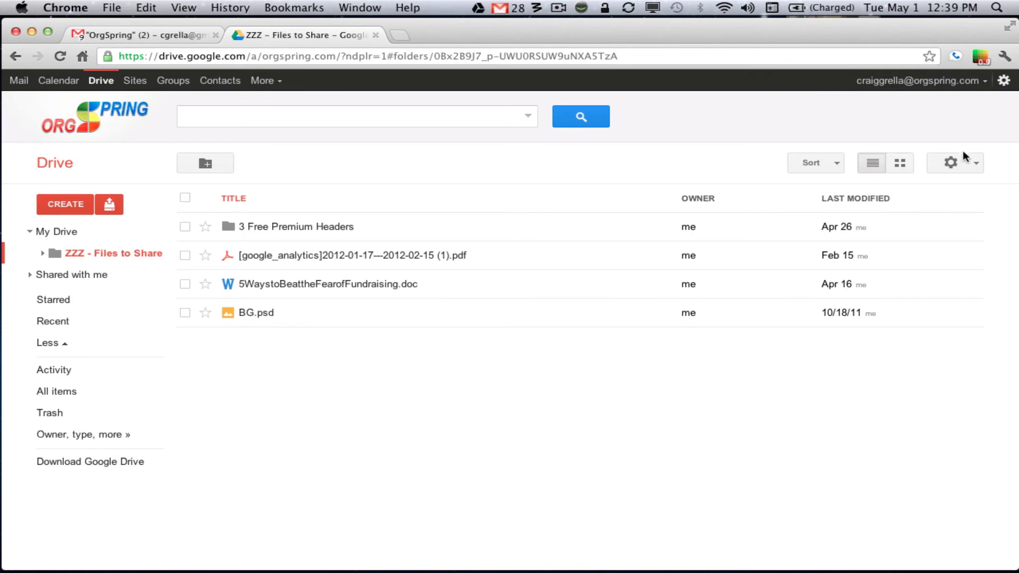
pyautogui.click(975, 163)
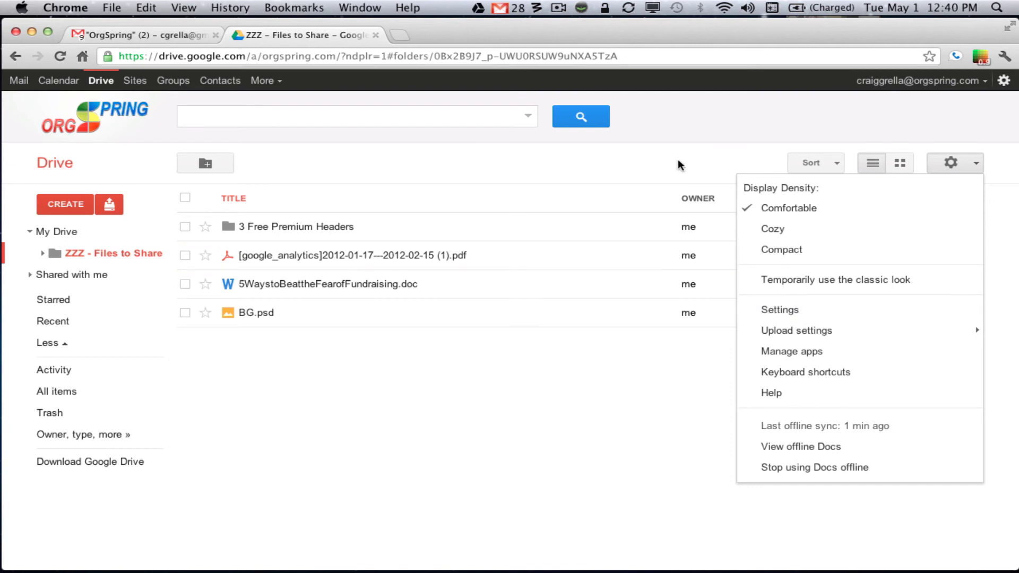
# Open Drive Settings, check the Language list unchanged, view Editing settings, then go back to Drive.
pyautogui.click(773, 311)
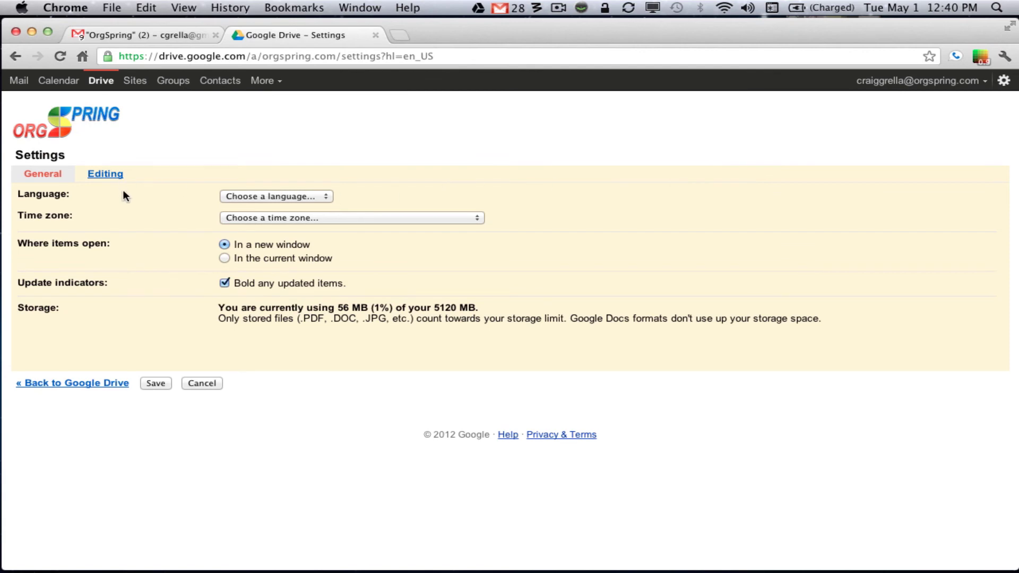
pyautogui.click(290, 199)
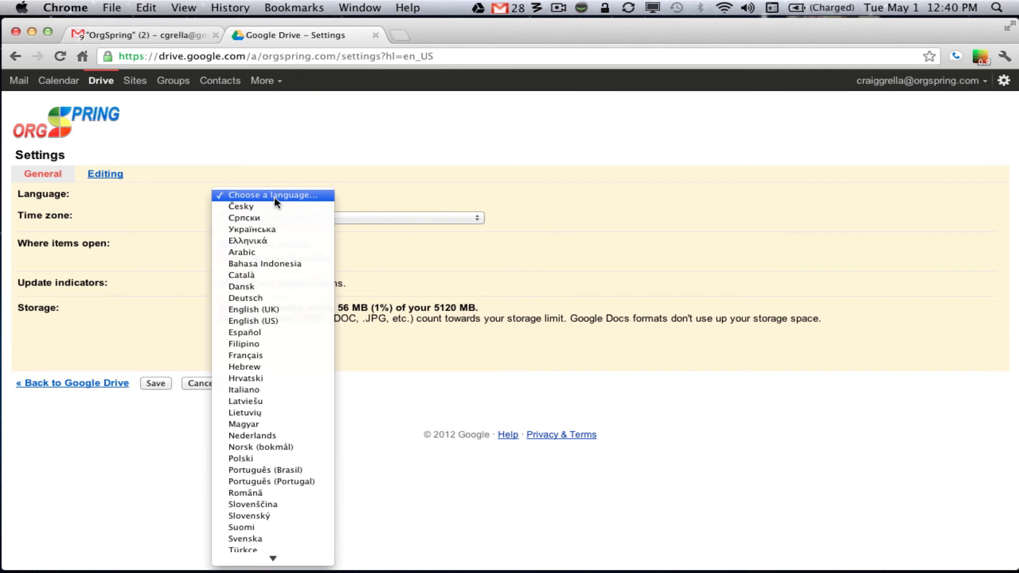
pyautogui.click(274, 196)
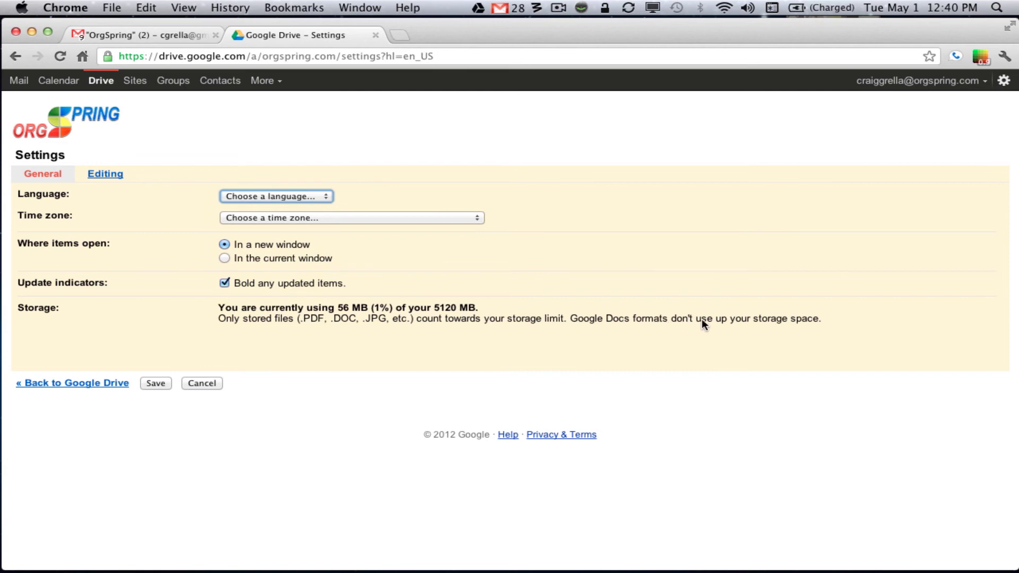
pyautogui.click(104, 175)
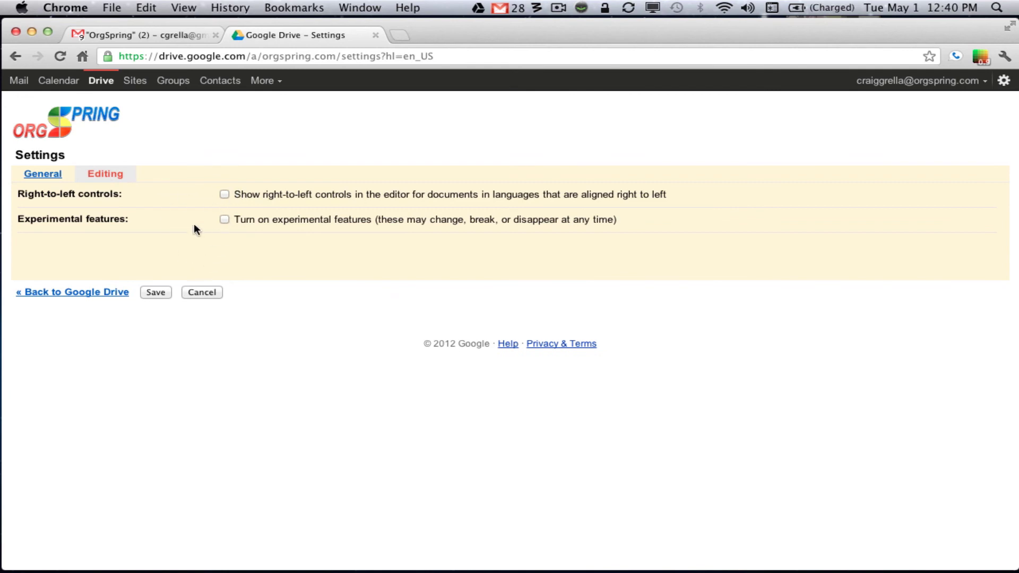
pyautogui.click(95, 292)
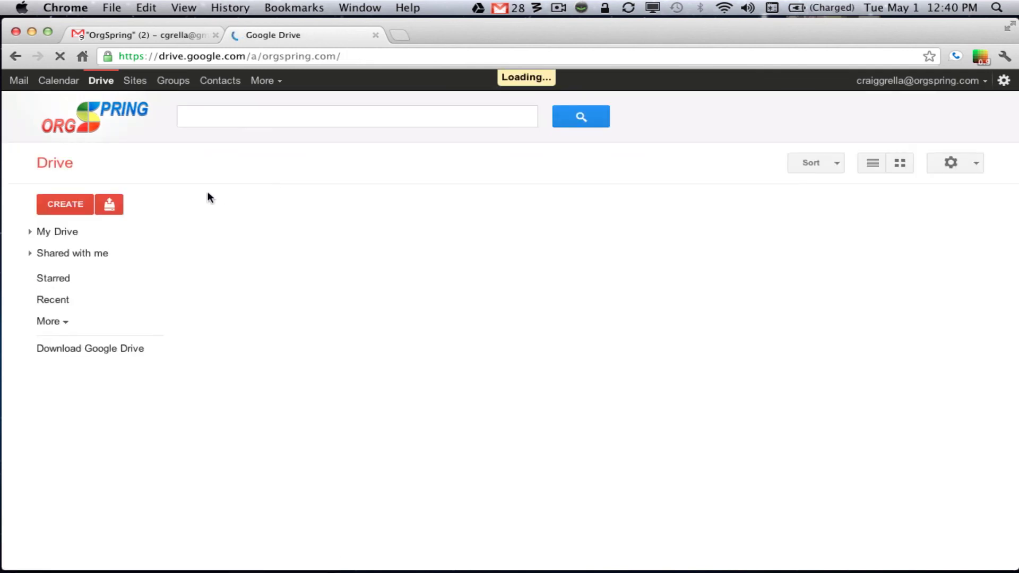
pyautogui.click(62, 205)
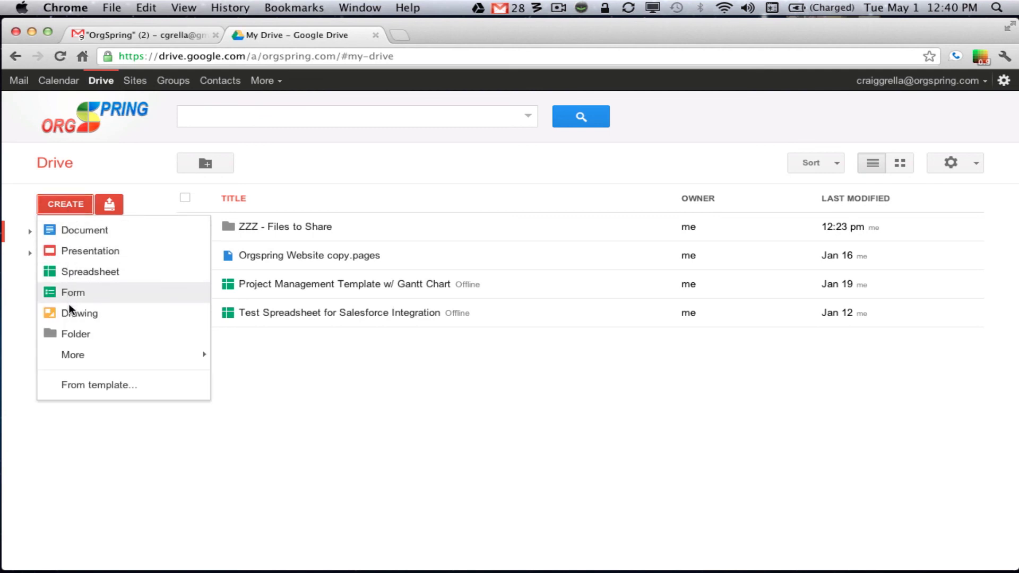
pyautogui.moveTo(74, 362)
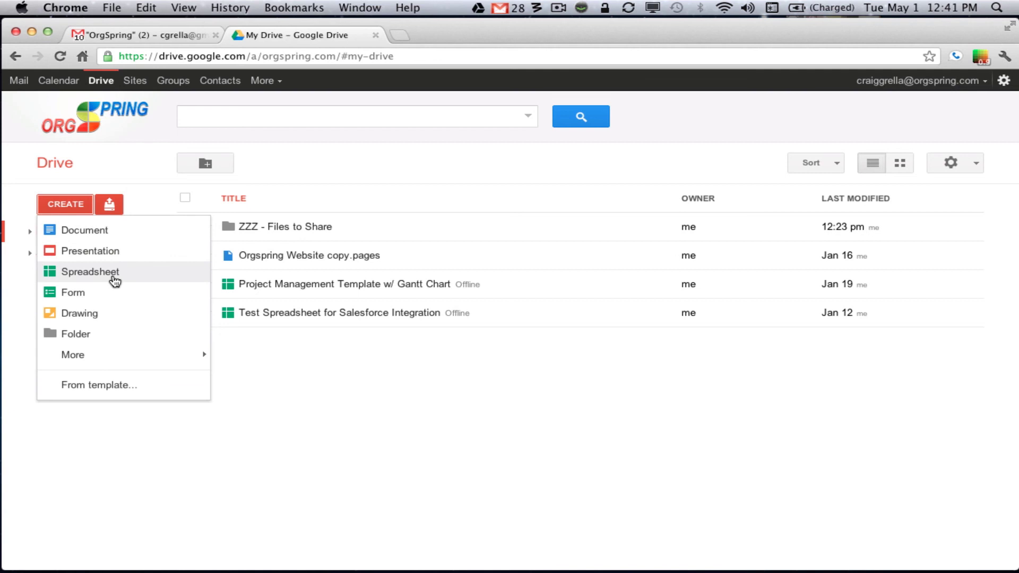
pyautogui.press('super+shift+2')
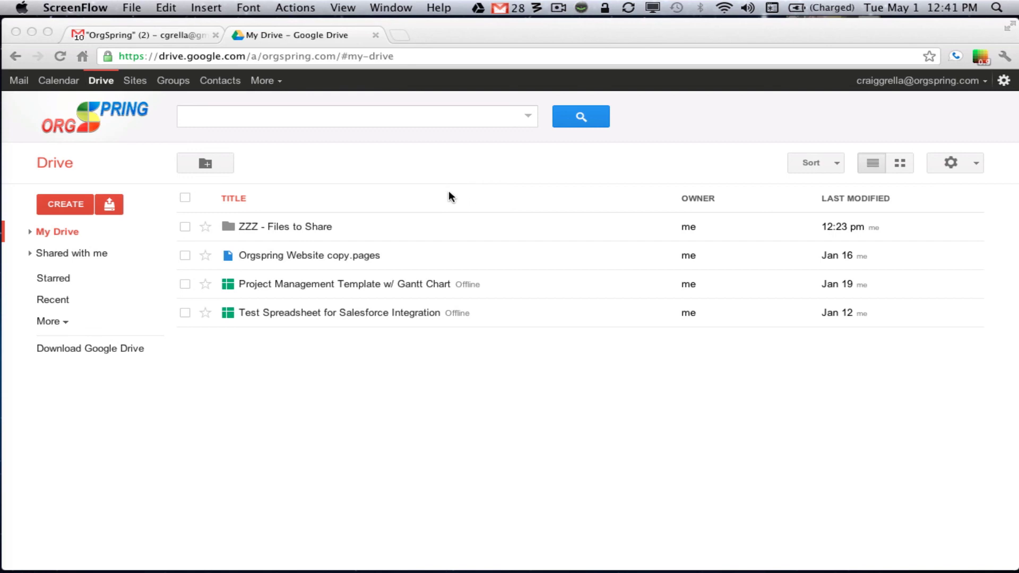
pyautogui.click(971, 160)
pyautogui.click(952, 163)
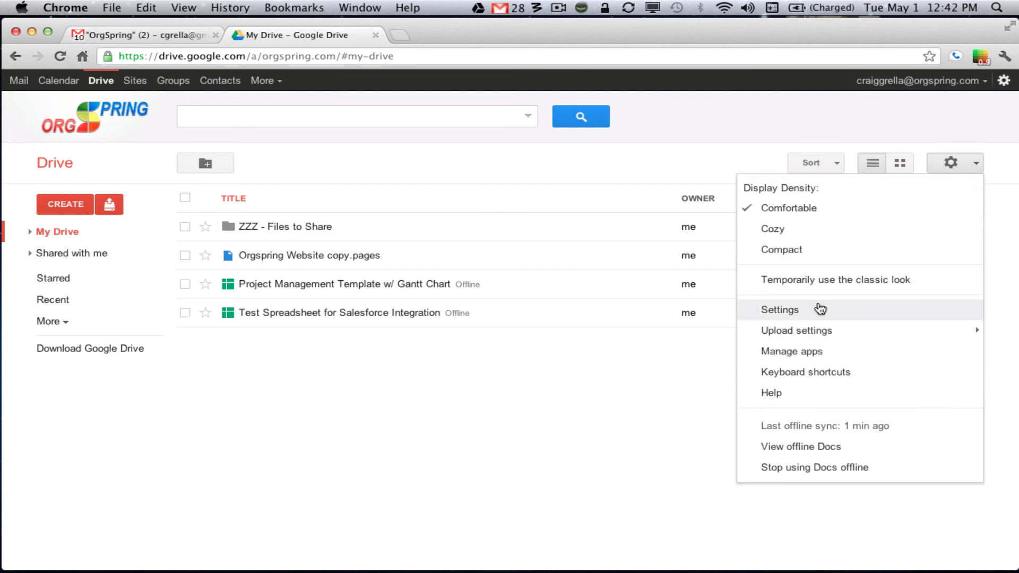
pyautogui.click(547, 413)
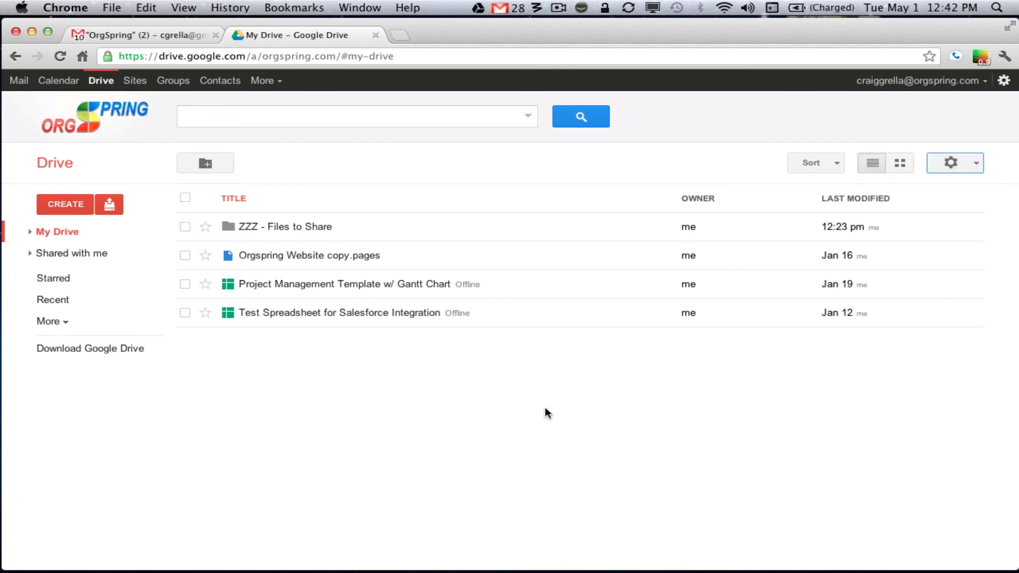